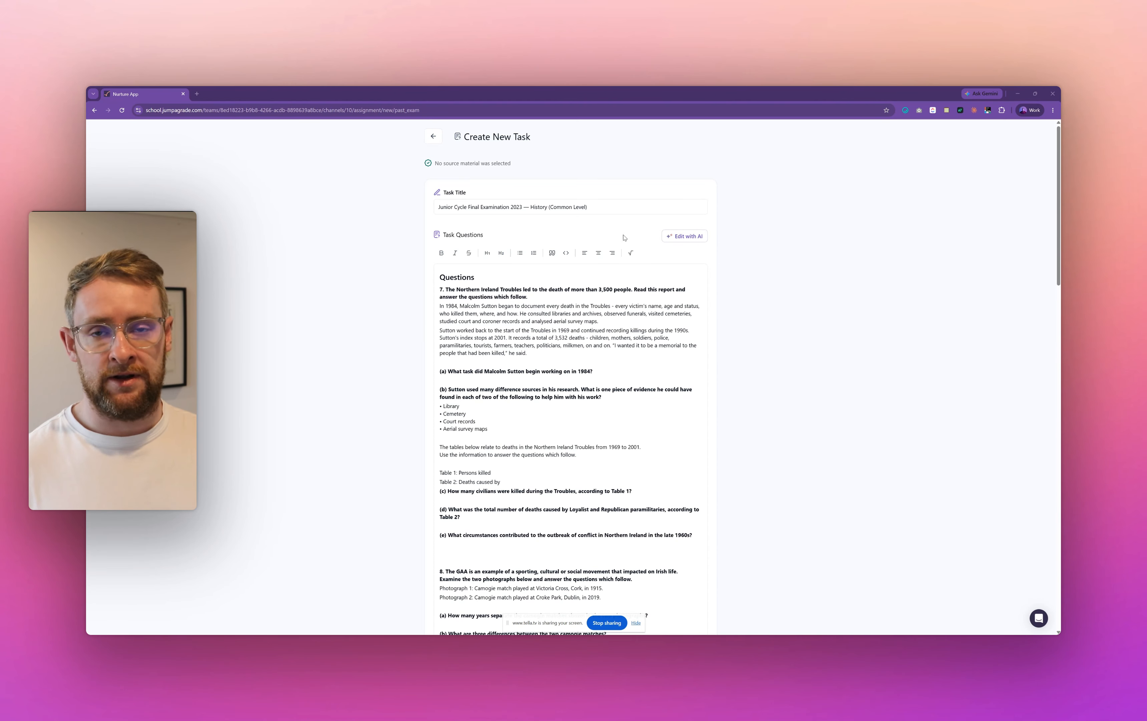
Step: Review the new task's questions, supporting material, success criteria, grading, marking scheme, and assignment and due date settings
{"action": "scroll", "coordinate": [632, 261], "scroll_direction": "down", "scroll_amount": 3}
{"action": "scroll", "coordinate": [631, 262], "scroll_direction": "down", "scroll_amount": 15}
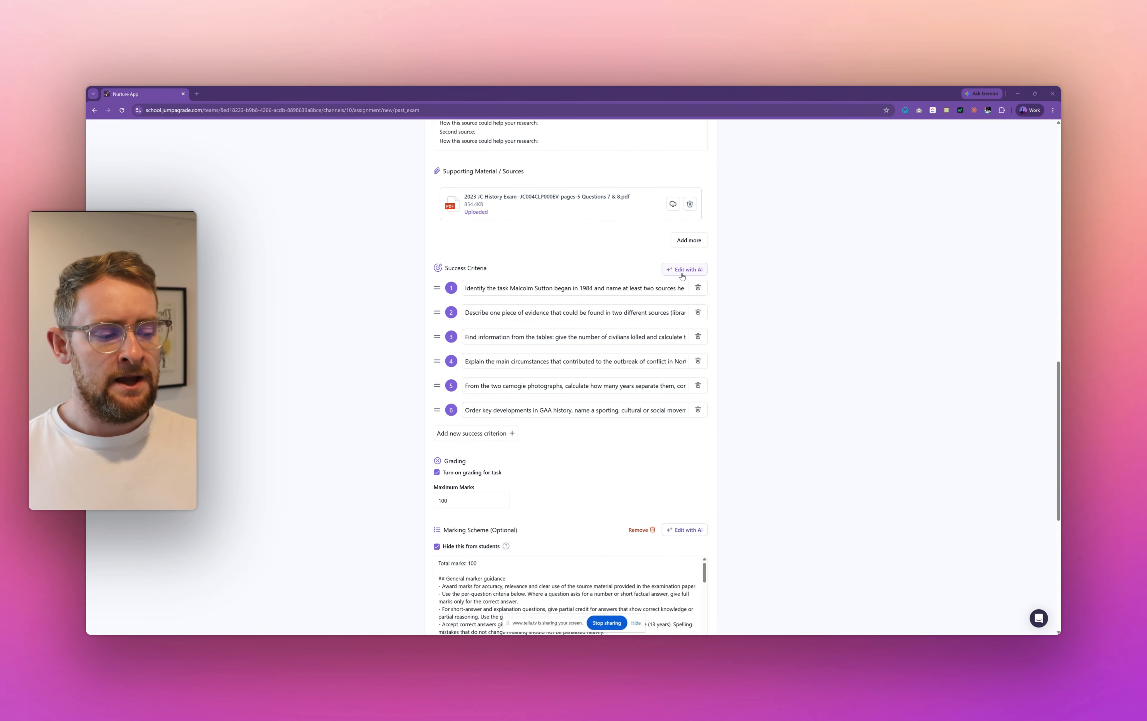
{"action": "scroll", "coordinate": [681, 280], "scroll_direction": "down", "scroll_amount": 5}
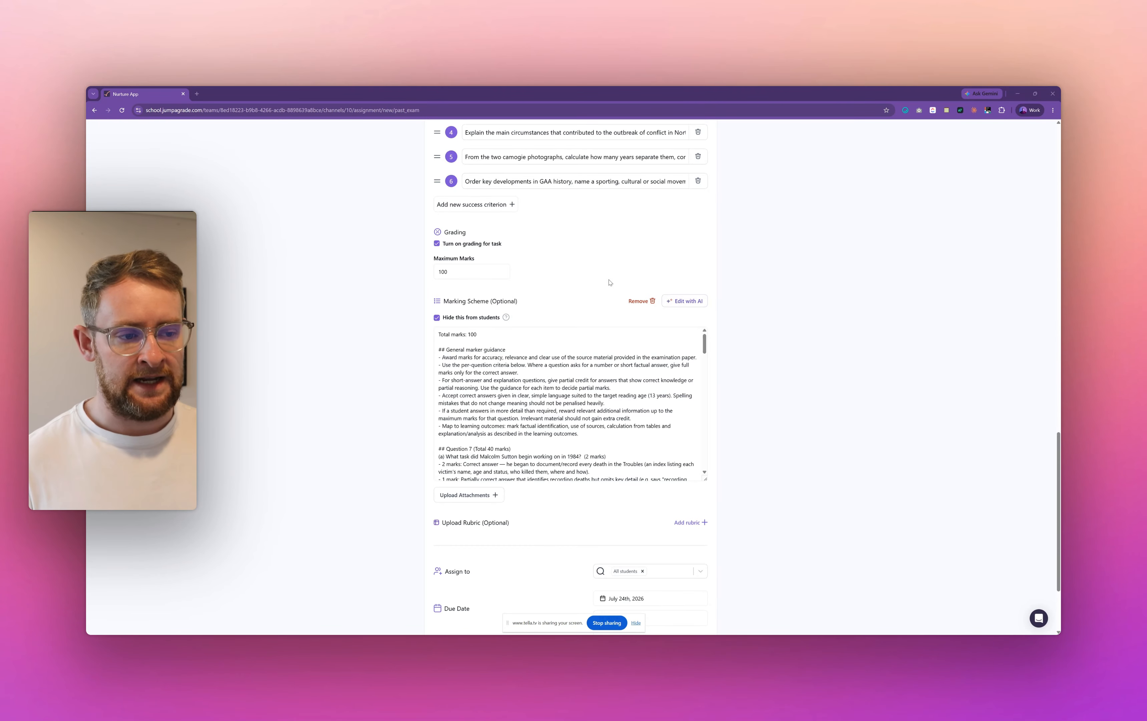
{"action": "scroll", "coordinate": [602, 303], "scroll_direction": "up", "scroll_amount": 3}
{"action": "scroll", "coordinate": [595, 304], "scroll_direction": "up", "scroll_amount": 4}
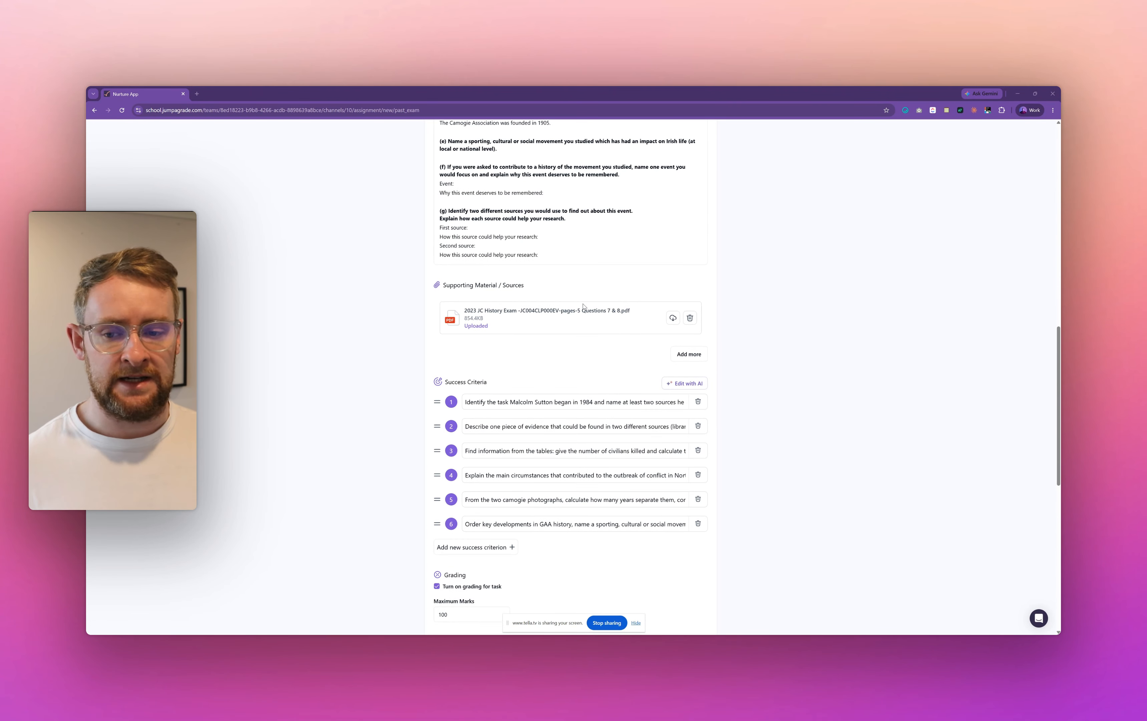
{"action": "scroll", "coordinate": [586, 305], "scroll_direction": "down", "scroll_amount": 1}
{"action": "scroll", "coordinate": [585, 306], "scroll_direction": "down", "scroll_amount": 5}
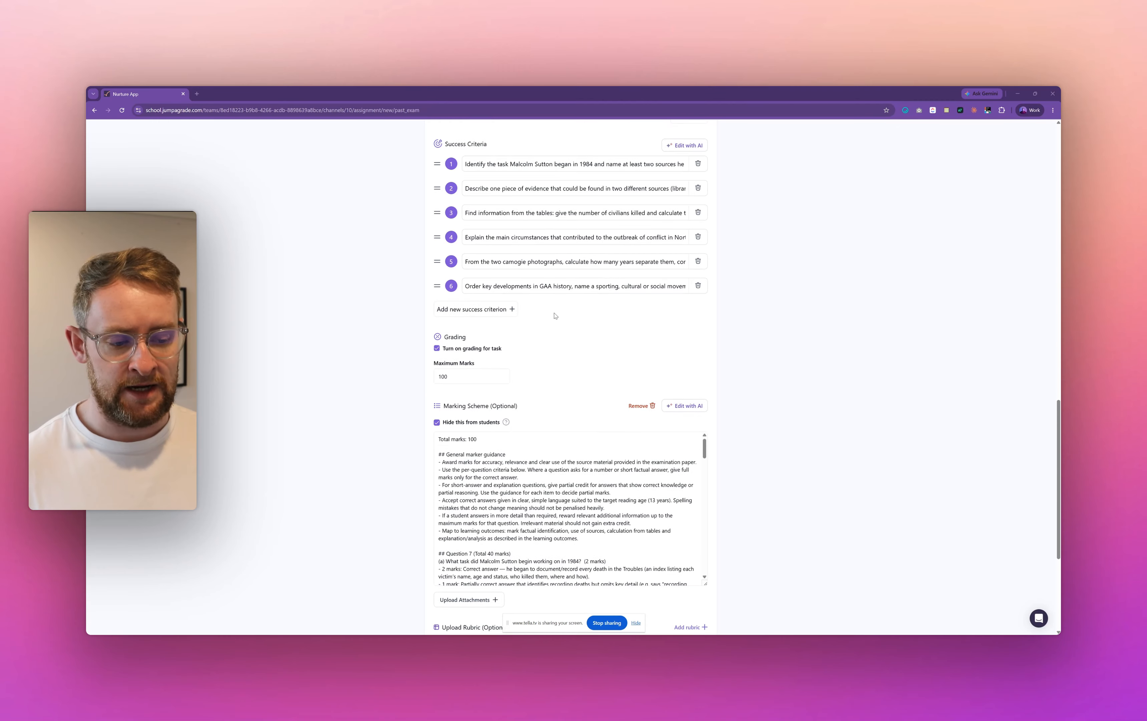
{"action": "scroll", "coordinate": [535, 309], "scroll_direction": "down", "scroll_amount": 3}
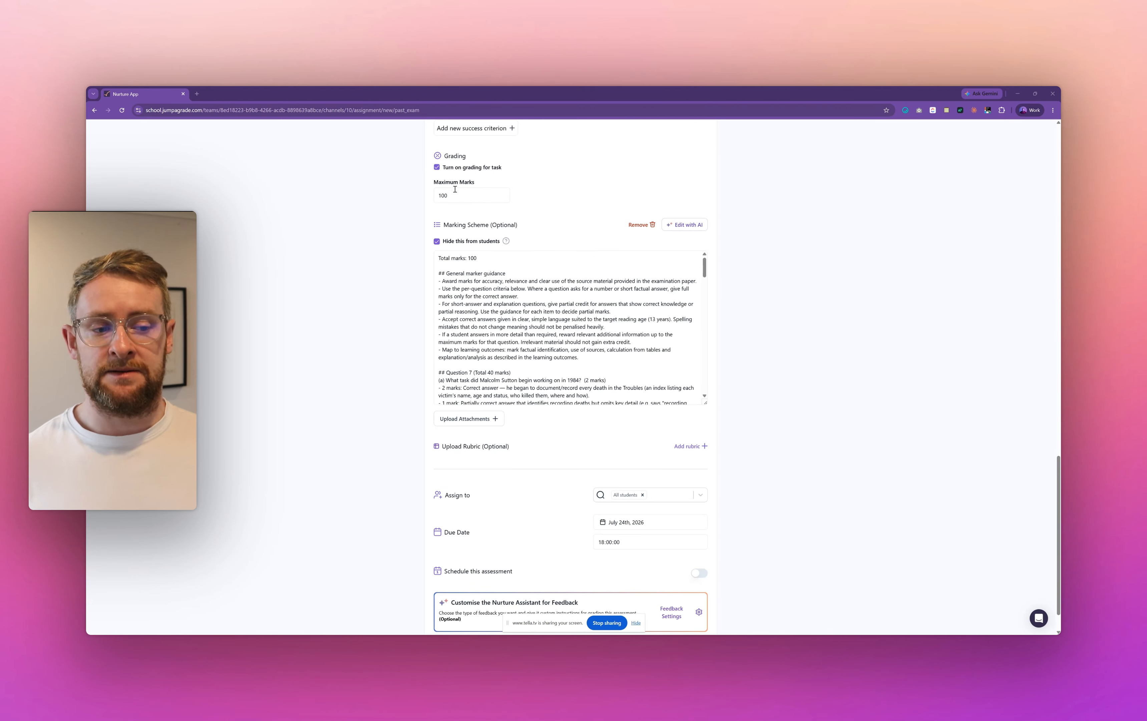
{"action": "scroll", "coordinate": [575, 443], "scroll_direction": "down", "scroll_amount": 1}
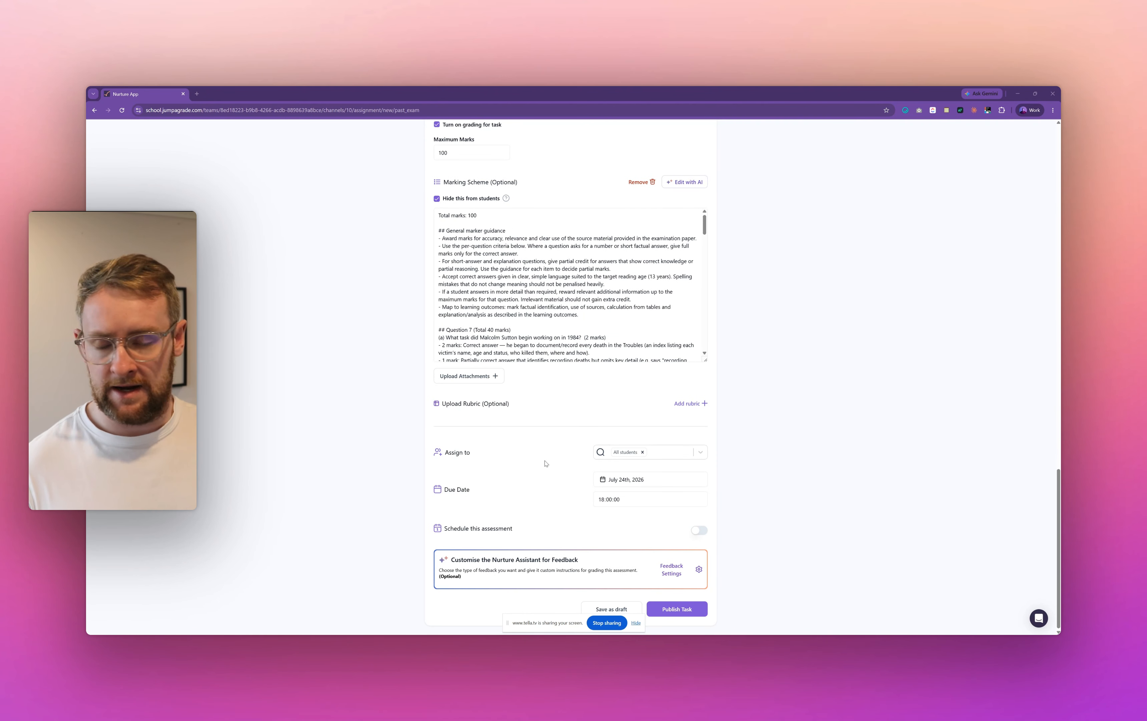
{"action": "scroll", "coordinate": [546, 466], "scroll_direction": "up", "scroll_amount": 20}
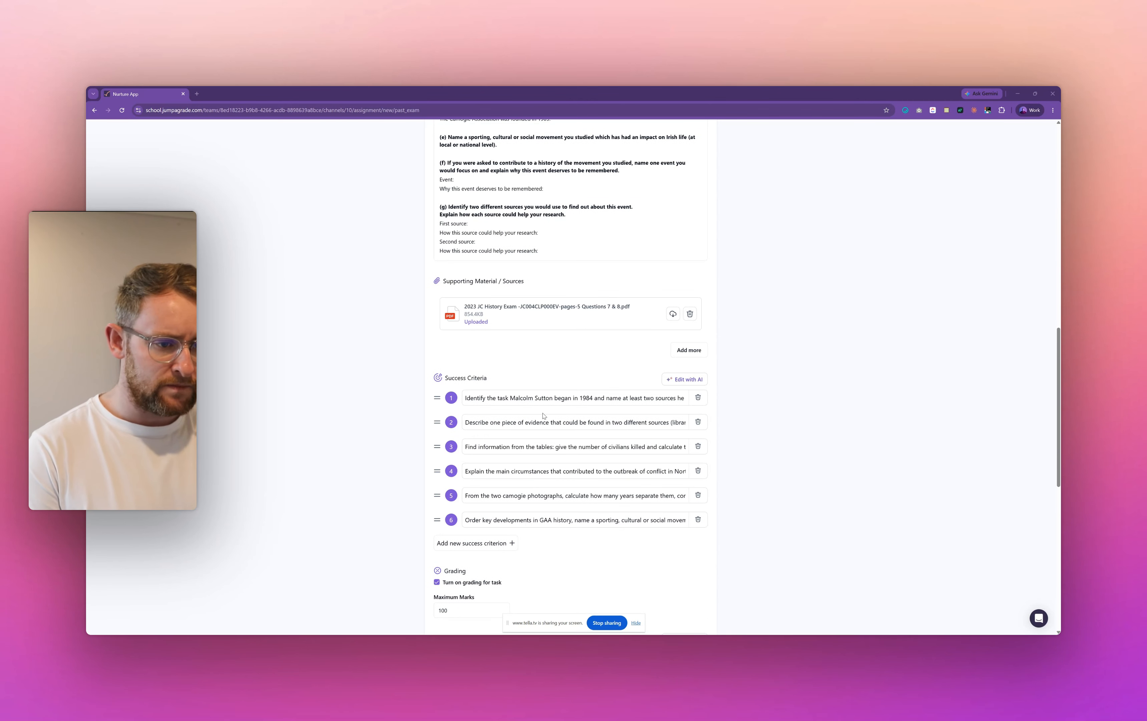
{"action": "scroll", "coordinate": [533, 400], "scroll_direction": "up", "scroll_amount": 10}
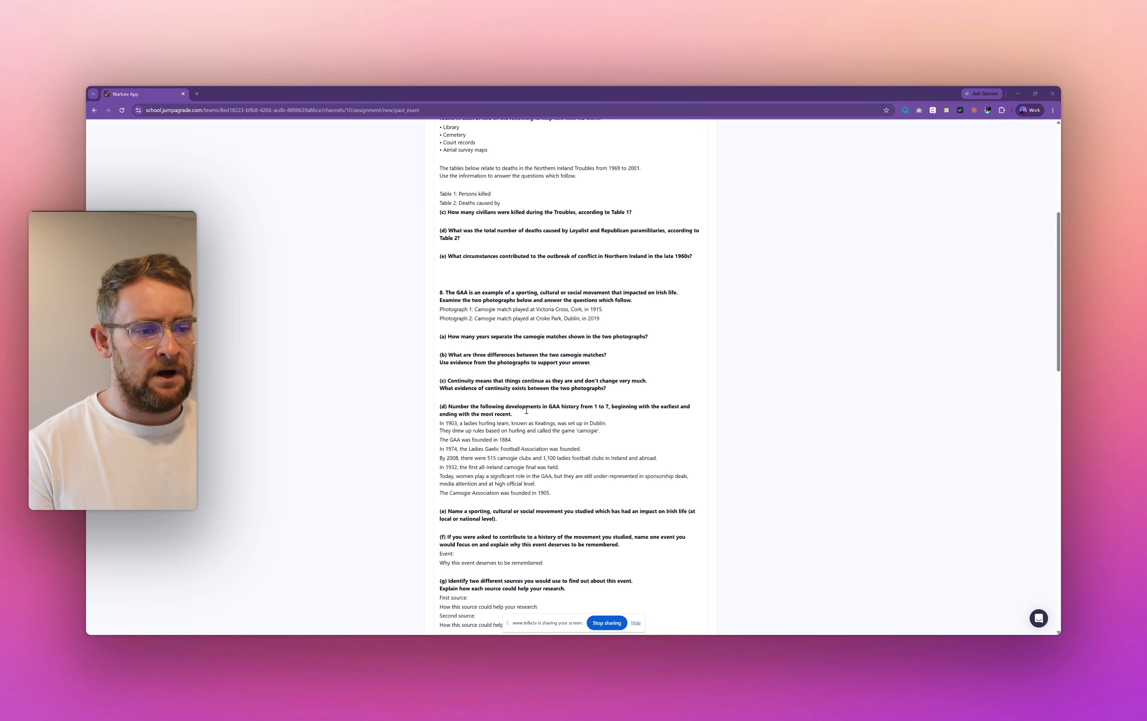
{"action": "scroll", "coordinate": [534, 396], "scroll_direction": "up", "scroll_amount": 2}
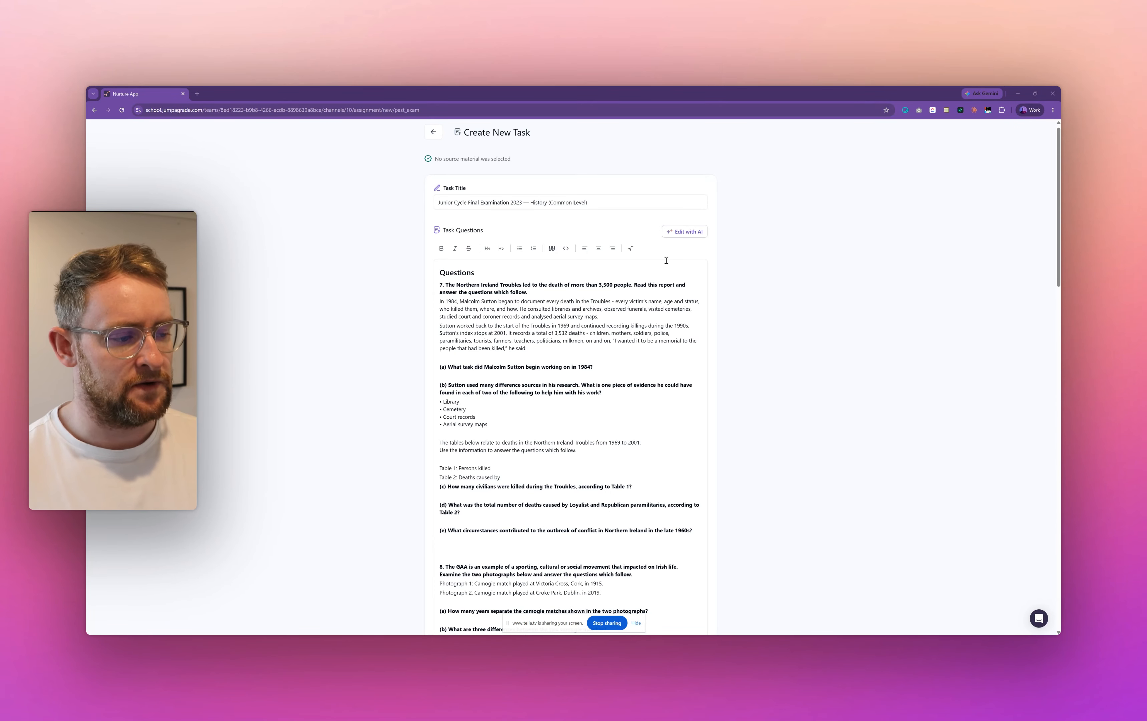
Step: Open AI editing for the task questions, read through the questions and suggested requests, and close it without changes
{"action": "left_click", "coordinate": [684, 233]}
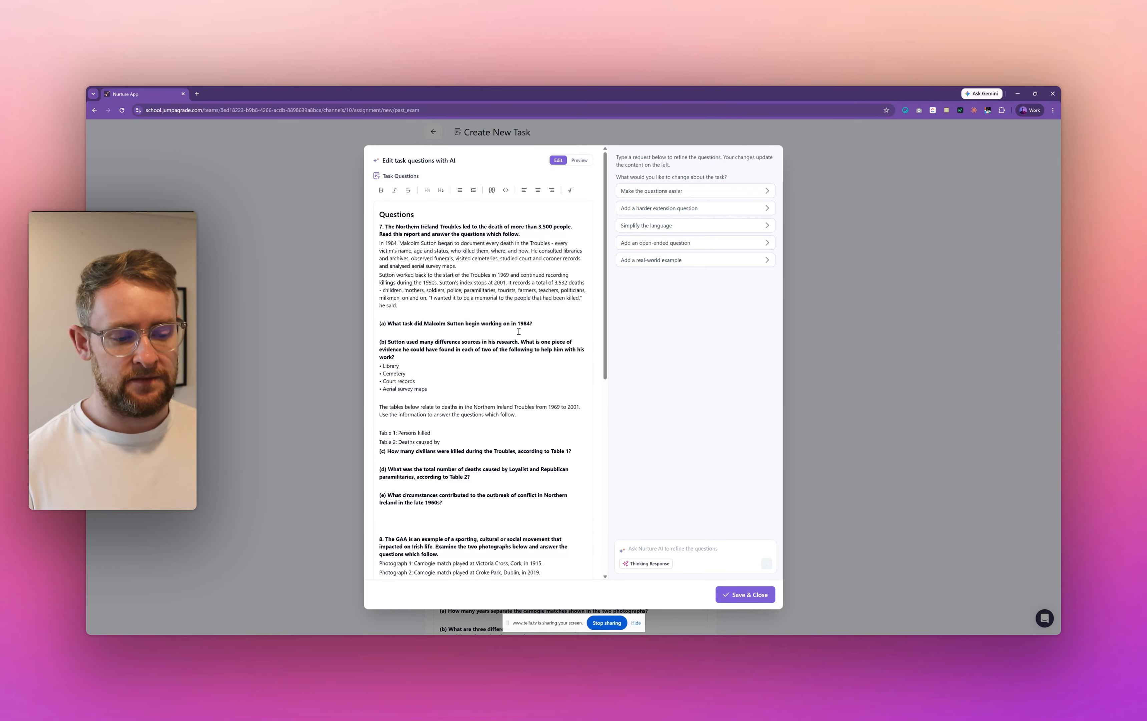
{"action": "scroll", "coordinate": [514, 384], "scroll_direction": "down", "scroll_amount": 7}
{"action": "scroll", "coordinate": [514, 385], "scroll_direction": "down", "scroll_amount": 1}
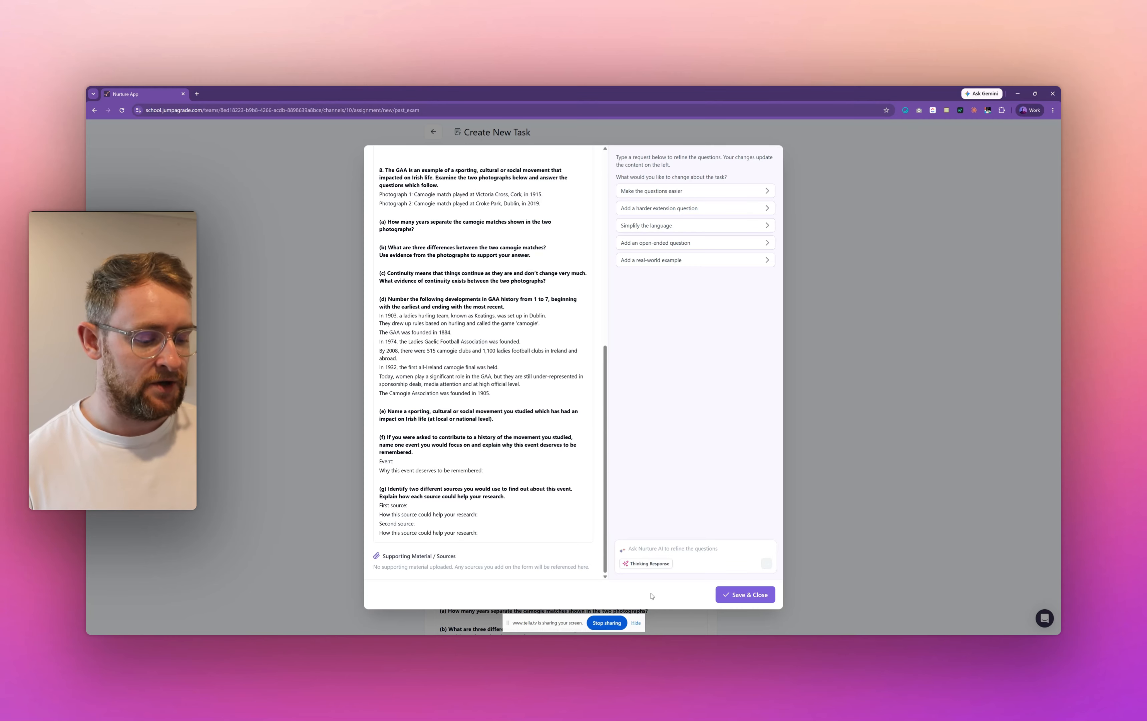
{"action": "left_click", "coordinate": [660, 548]}
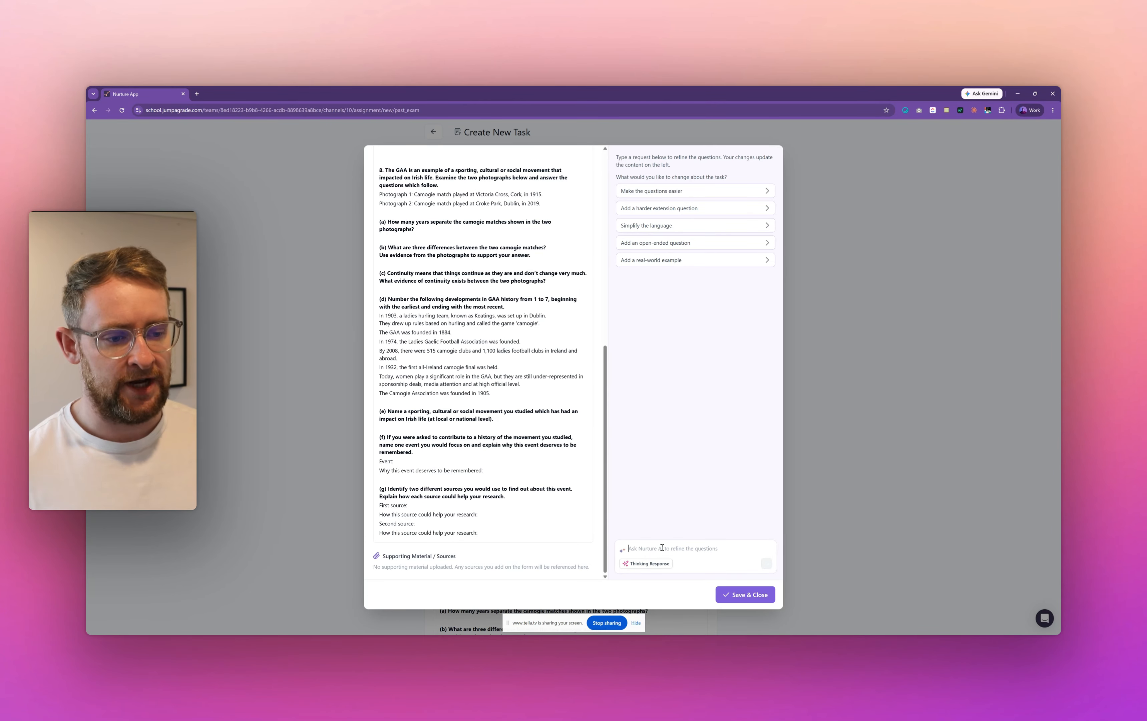
{"action": "scroll", "coordinate": [526, 381], "scroll_direction": "up", "scroll_amount": 5}
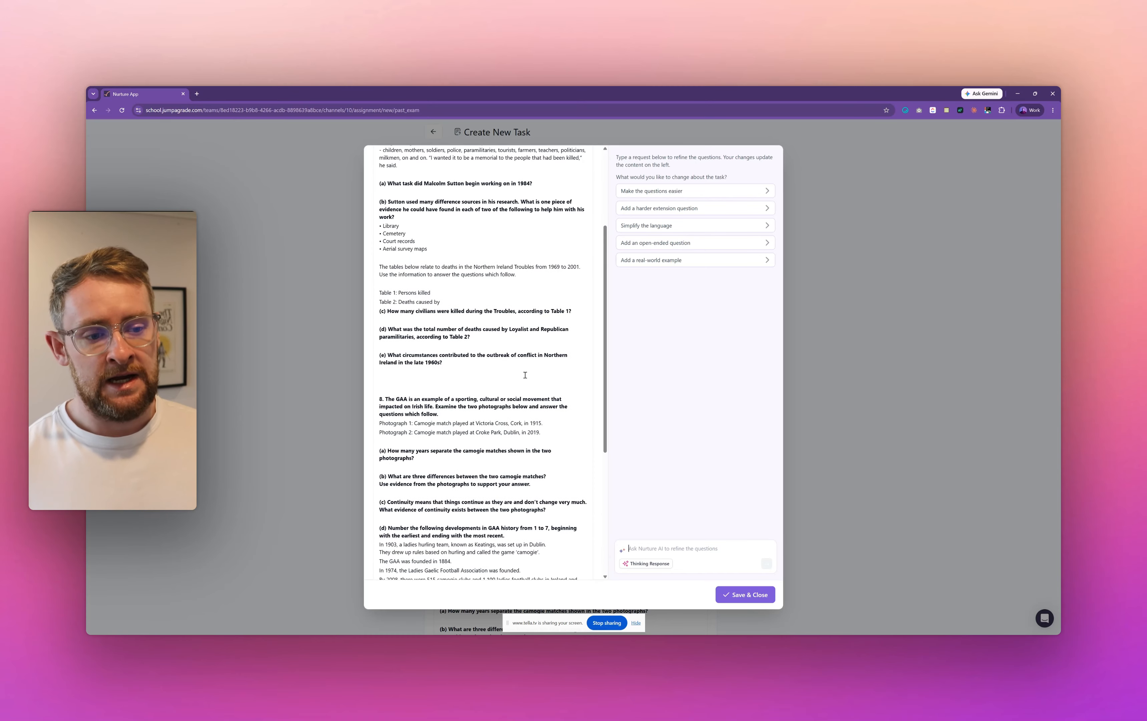
{"action": "scroll", "coordinate": [525, 375], "scroll_direction": "up", "scroll_amount": 3}
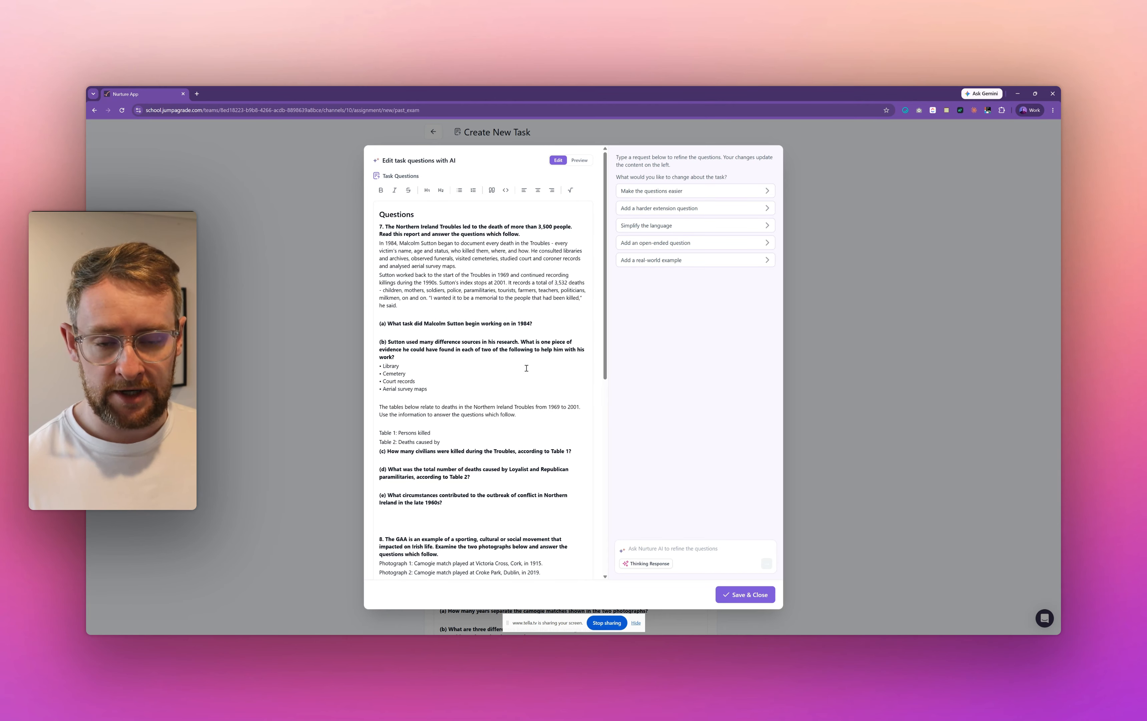
{"action": "left_click", "coordinate": [819, 369]}
Step: Open AI editing for the success criteria to view the suggested refinements, then close it
{"action": "scroll", "coordinate": [760, 379], "scroll_direction": "down", "scroll_amount": 5}
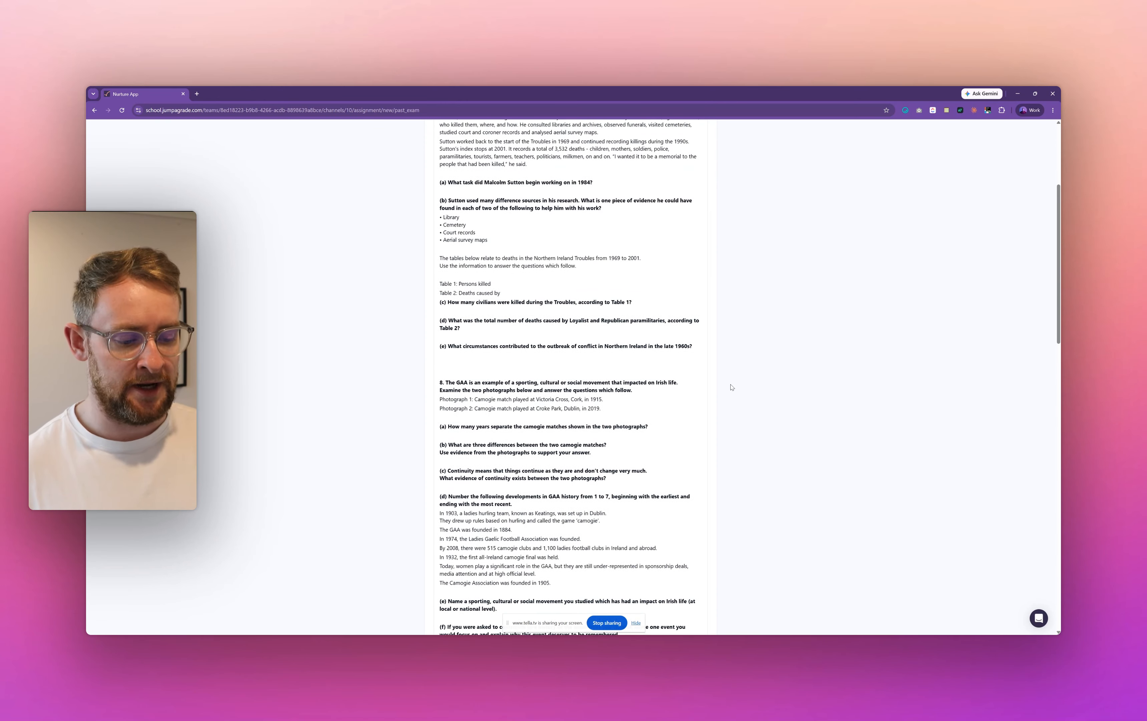
{"action": "scroll", "coordinate": [731, 387], "scroll_direction": "down", "scroll_amount": 9}
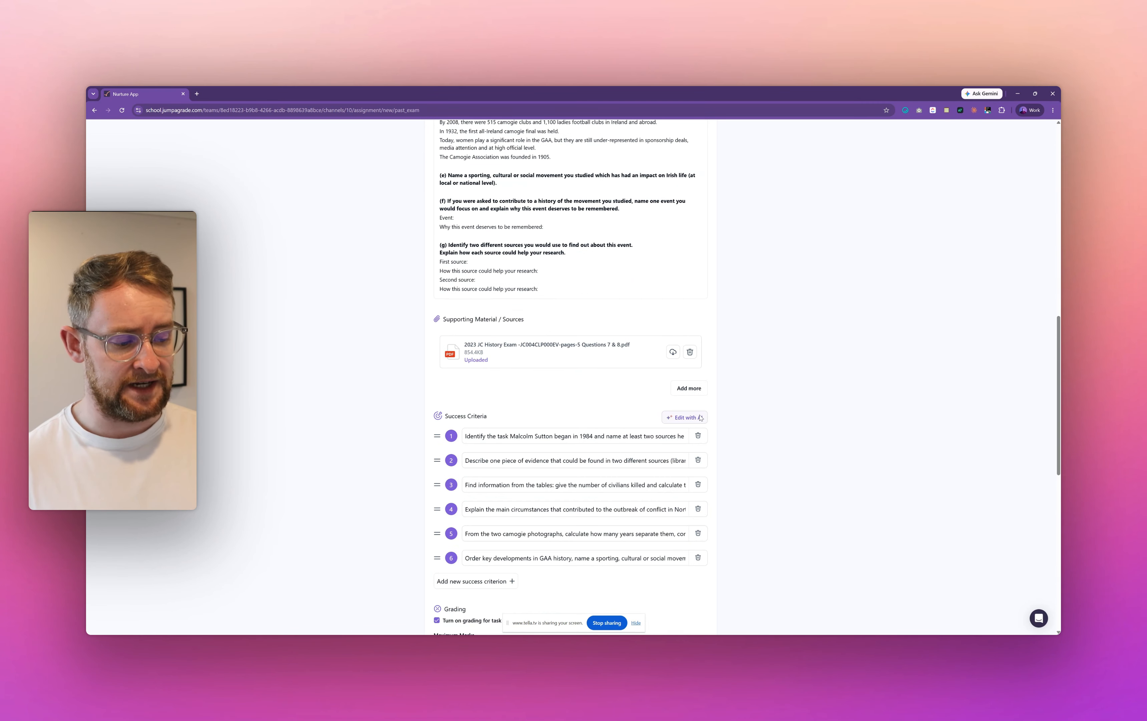
{"action": "left_click", "coordinate": [700, 418]}
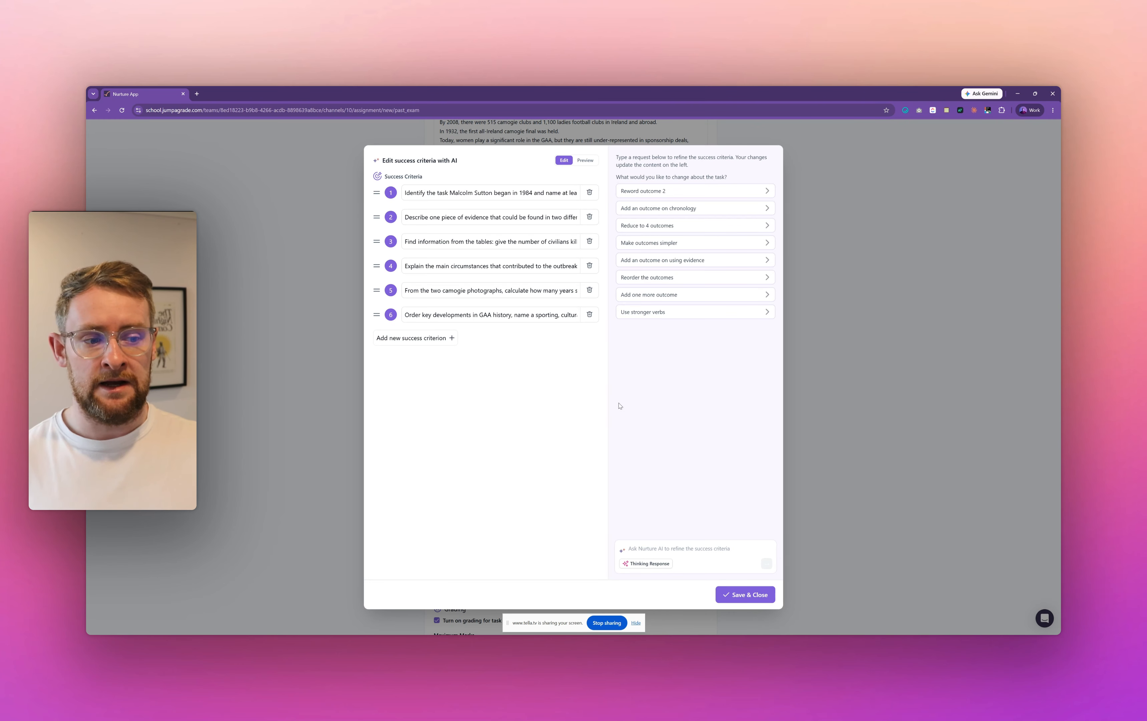
{"action": "left_click", "coordinate": [745, 594]}
Step: Use AI editing on the task questions to simplify the language
{"action": "scroll", "coordinate": [686, 382], "scroll_direction": "up", "scroll_amount": 10}
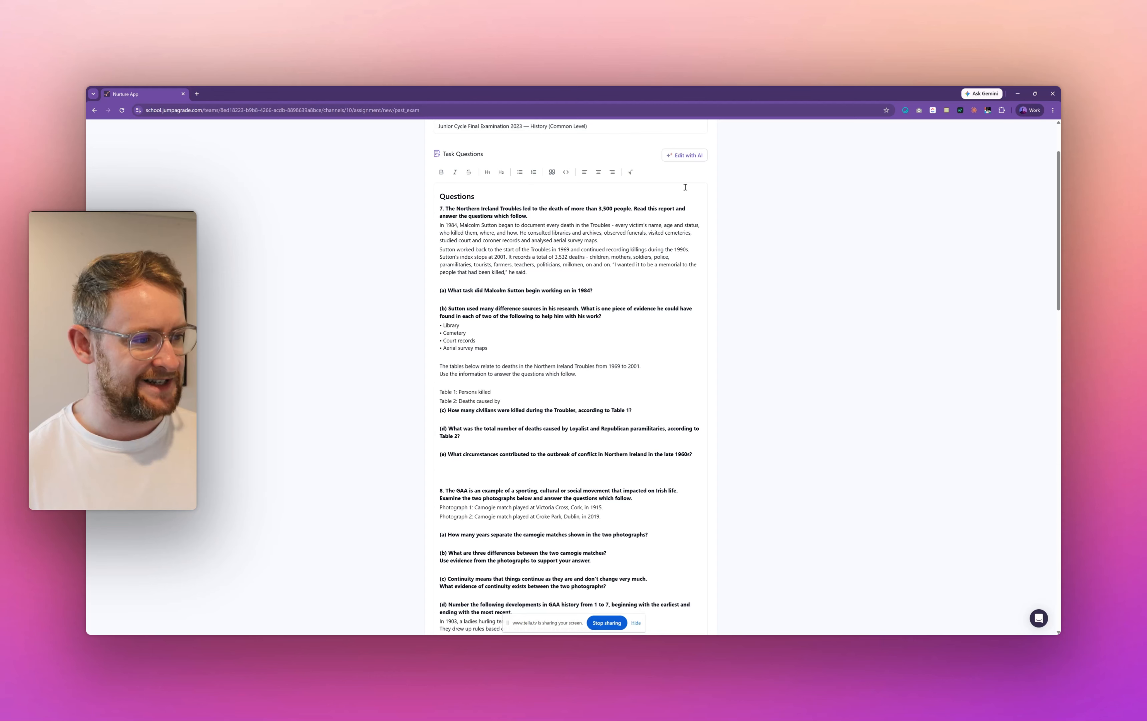
{"action": "left_click", "coordinate": [686, 160]}
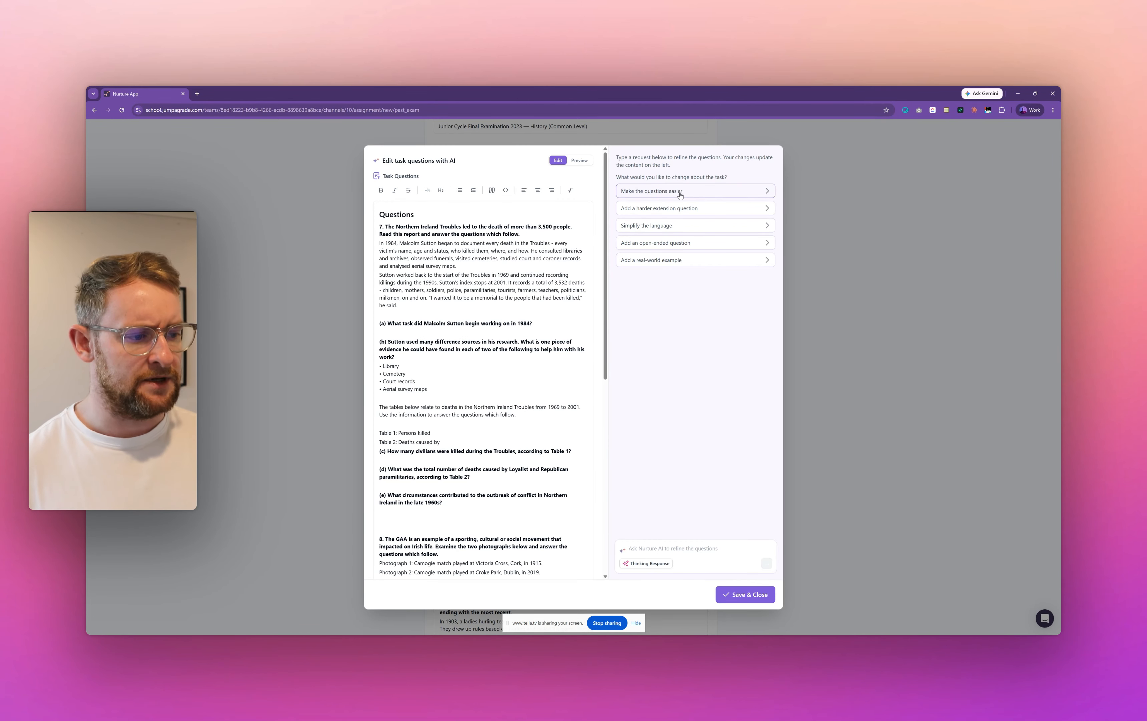
{"action": "left_click", "coordinate": [684, 227]}
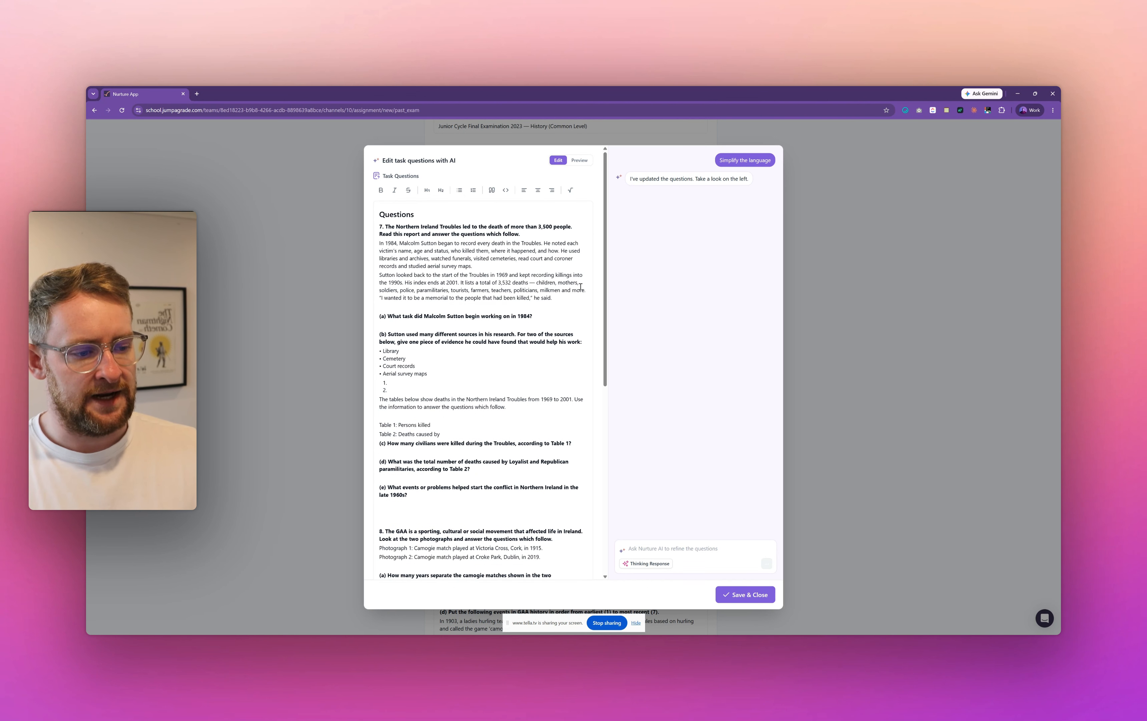
Step: Check the simplified questions, ask the AI to "Add another two sub questions under question 7", and save the revised questions
{"action": "scroll", "coordinate": [552, 267], "scroll_direction": "down", "scroll_amount": 1}
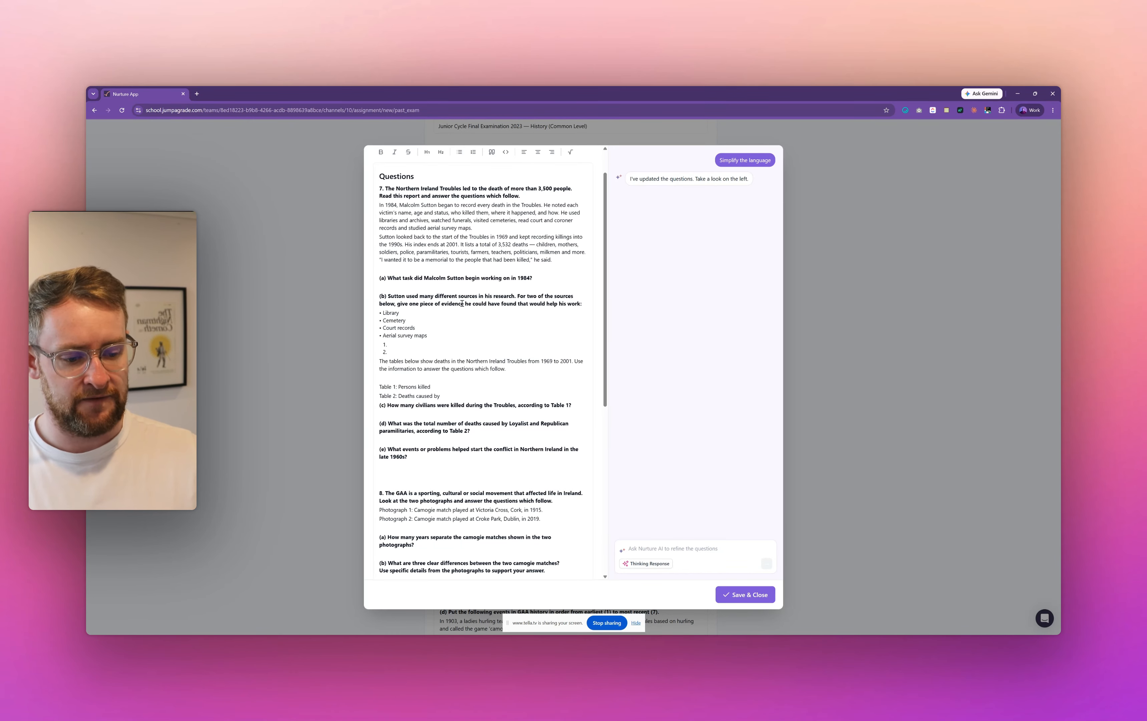
{"action": "scroll", "coordinate": [462, 308], "scroll_direction": "down", "scroll_amount": 4}
{"action": "scroll", "coordinate": [454, 314], "scroll_direction": "down", "scroll_amount": 2}
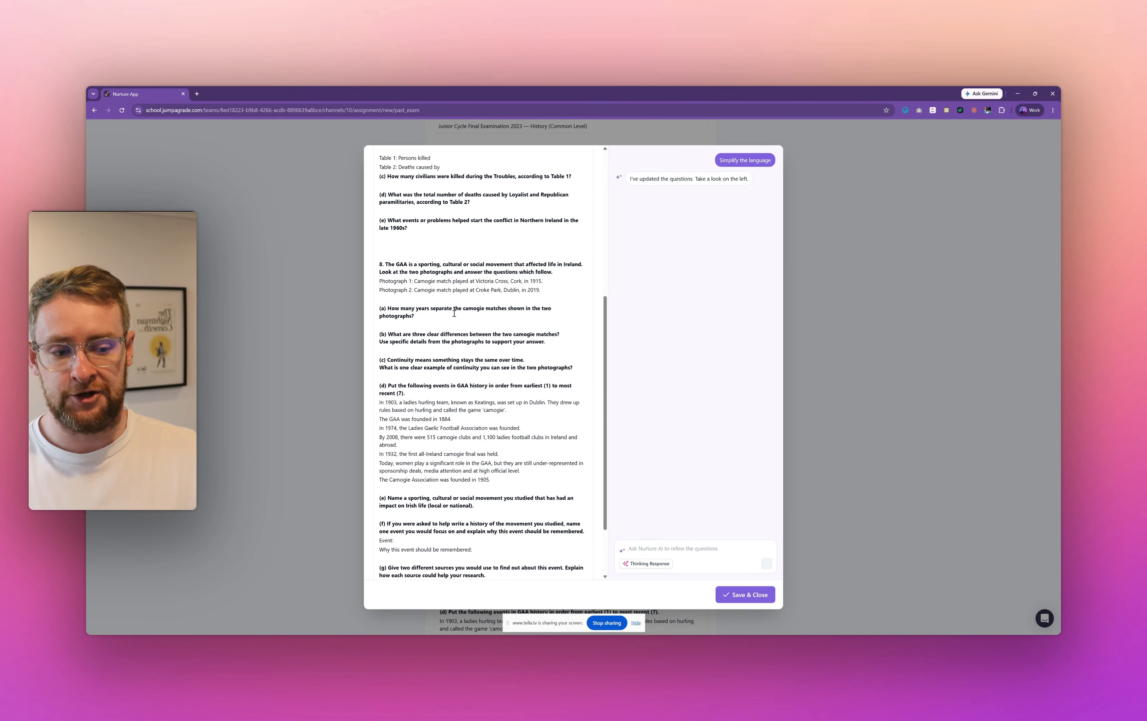
{"action": "scroll", "coordinate": [492, 310], "scroll_direction": "up", "scroll_amount": 2}
{"action": "scroll", "coordinate": [492, 310], "scroll_direction": "down", "scroll_amount": 1}
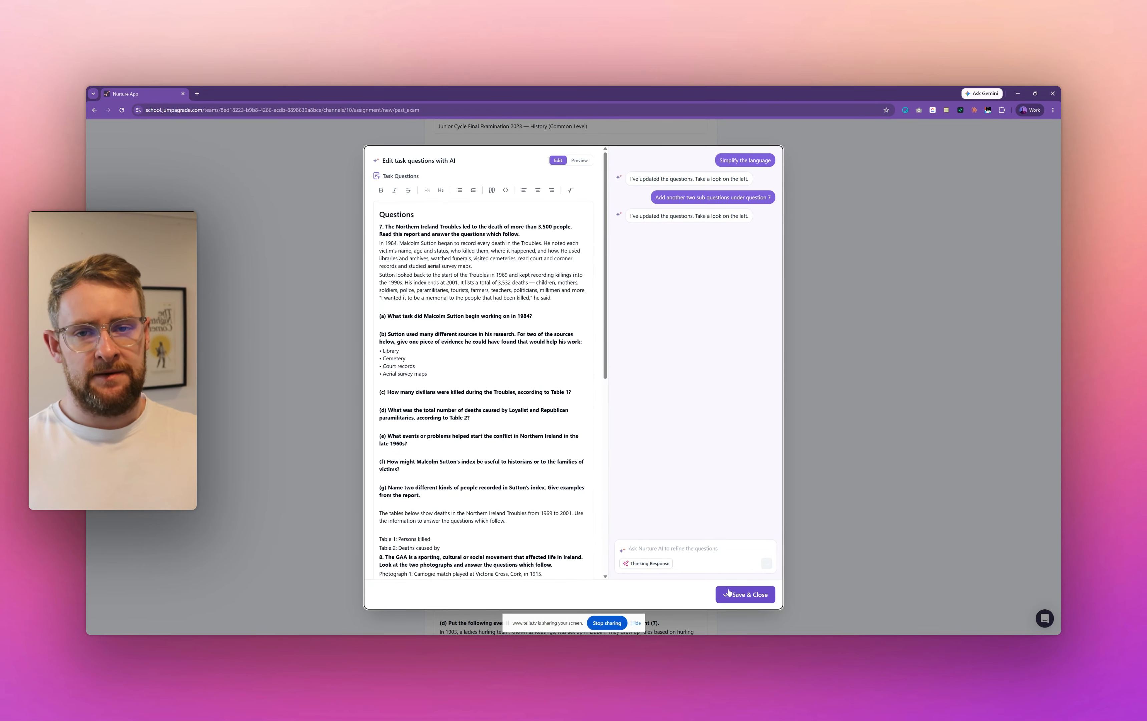
{"action": "left_click", "coordinate": [765, 593]}
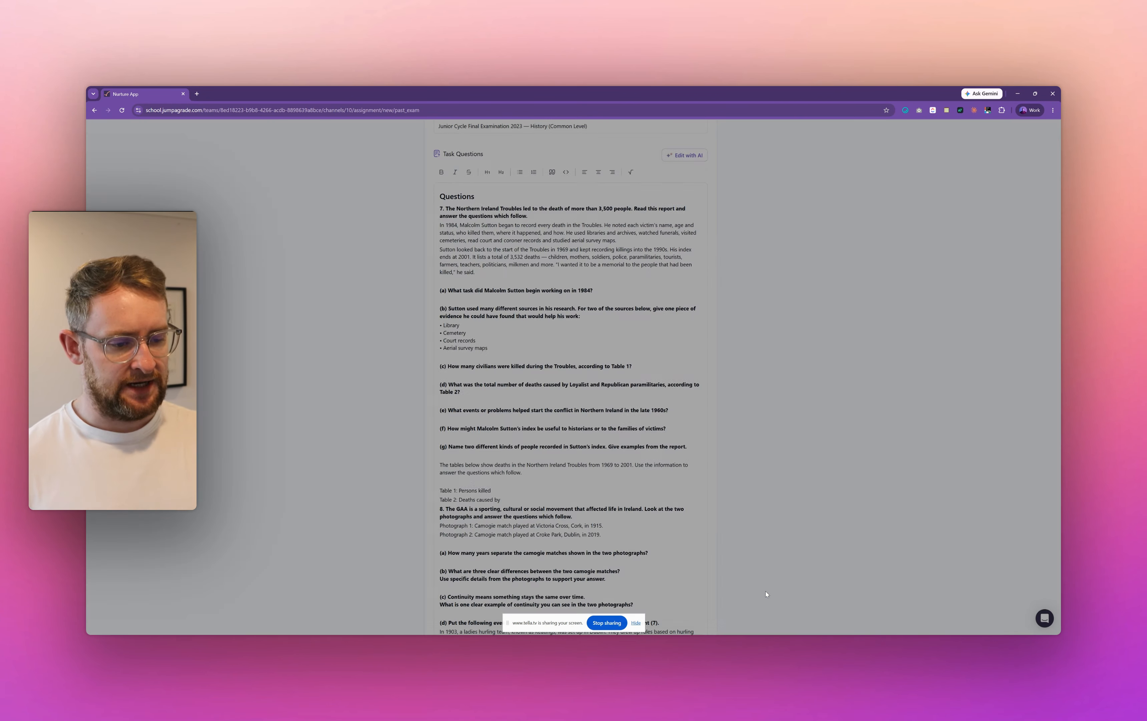
Step: Open AI editing for the success criteria and begin a custom refinement request
{"action": "scroll", "coordinate": [656, 363], "scroll_direction": "down", "scroll_amount": 1}
{"action": "scroll", "coordinate": [656, 363], "scroll_direction": "down", "scroll_amount": 15}
{"action": "left_click", "coordinate": [684, 267]}
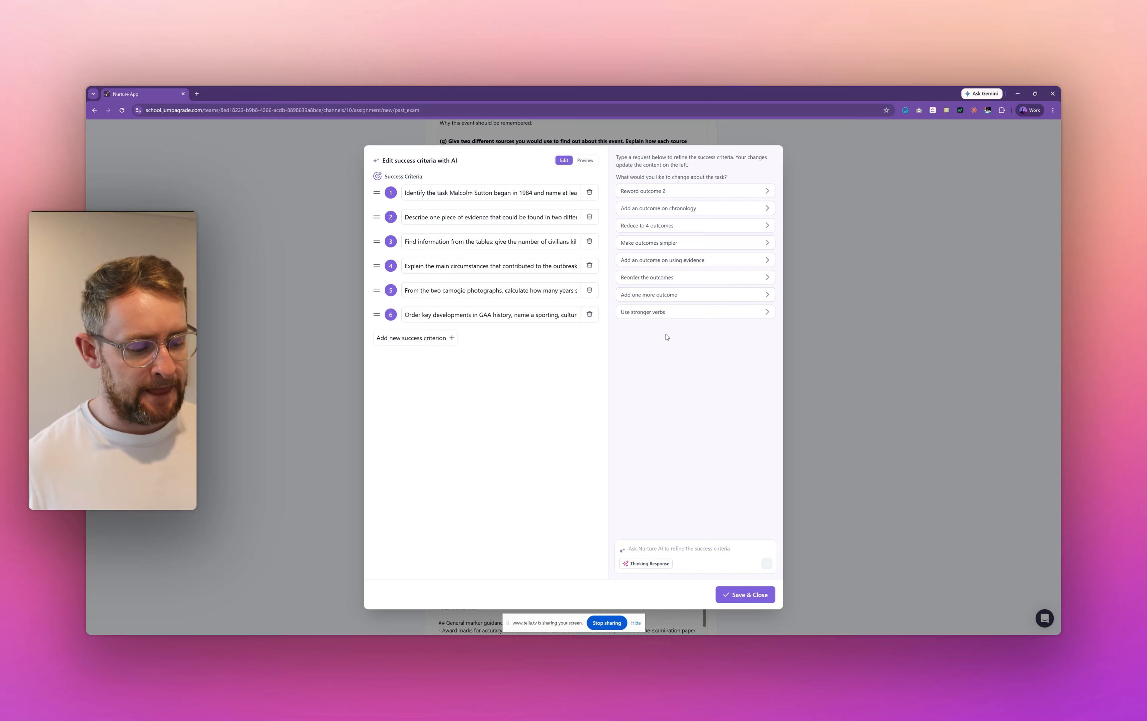
{"action": "left_click", "coordinate": [689, 546]}
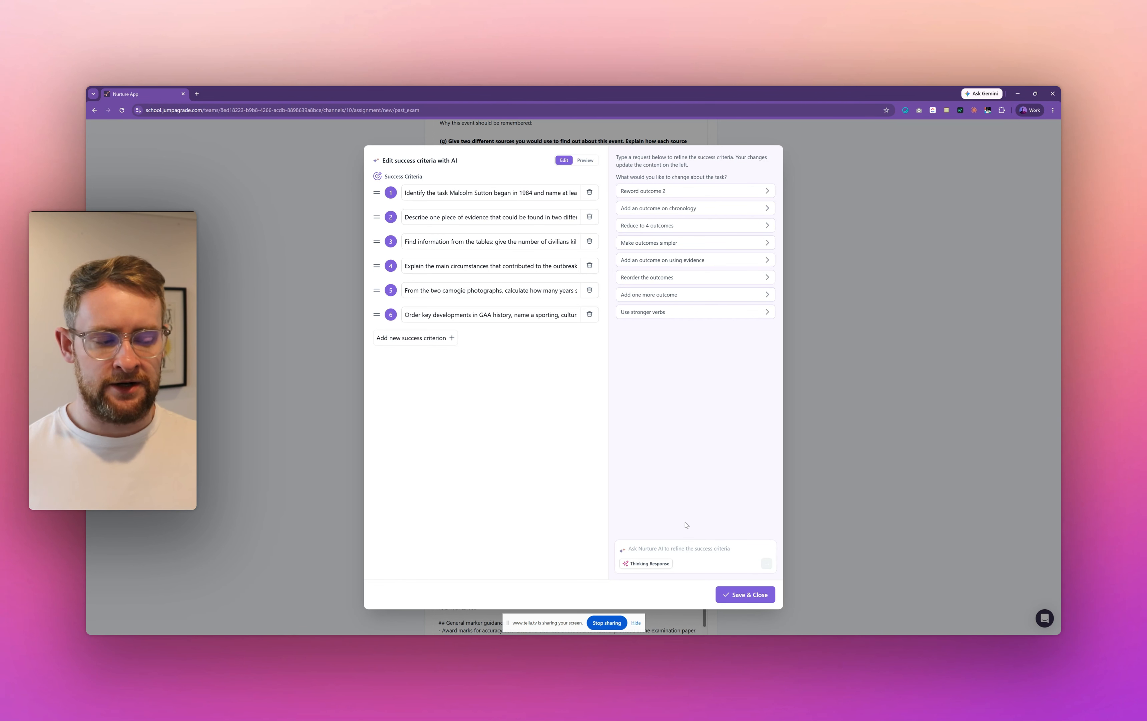
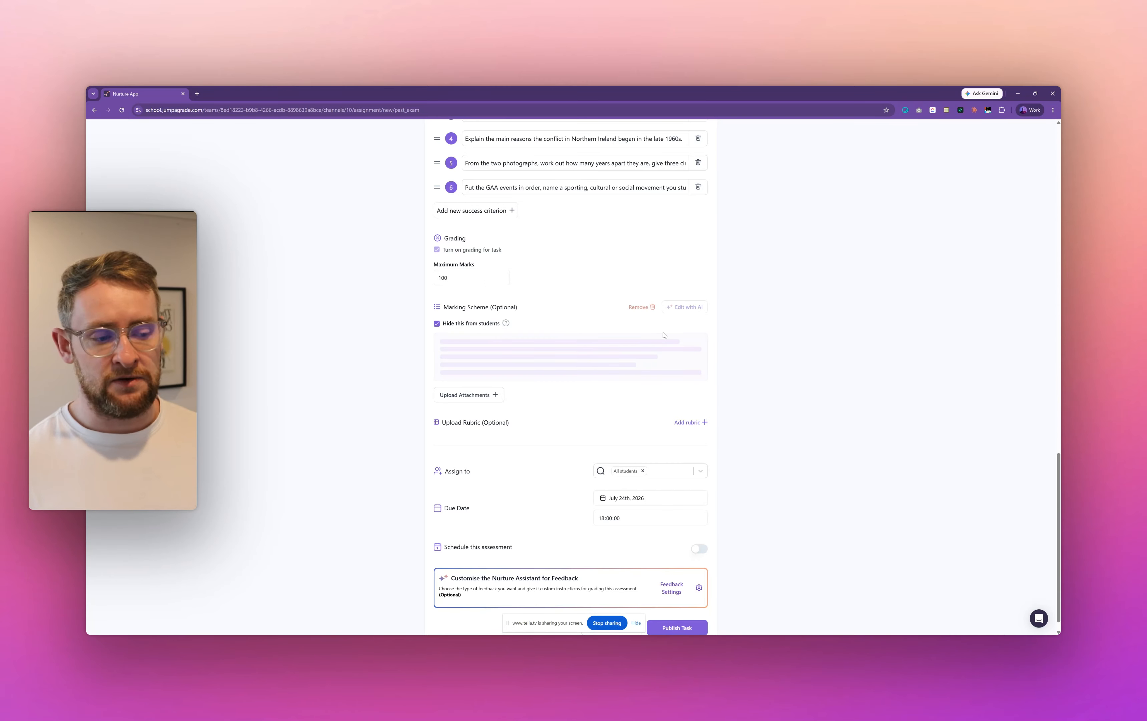
Step: Examine the updated task questions, success criteria, maximum marks and marking scheme against one another
{"action": "scroll", "coordinate": [662, 324], "scroll_direction": "up", "scroll_amount": 5}
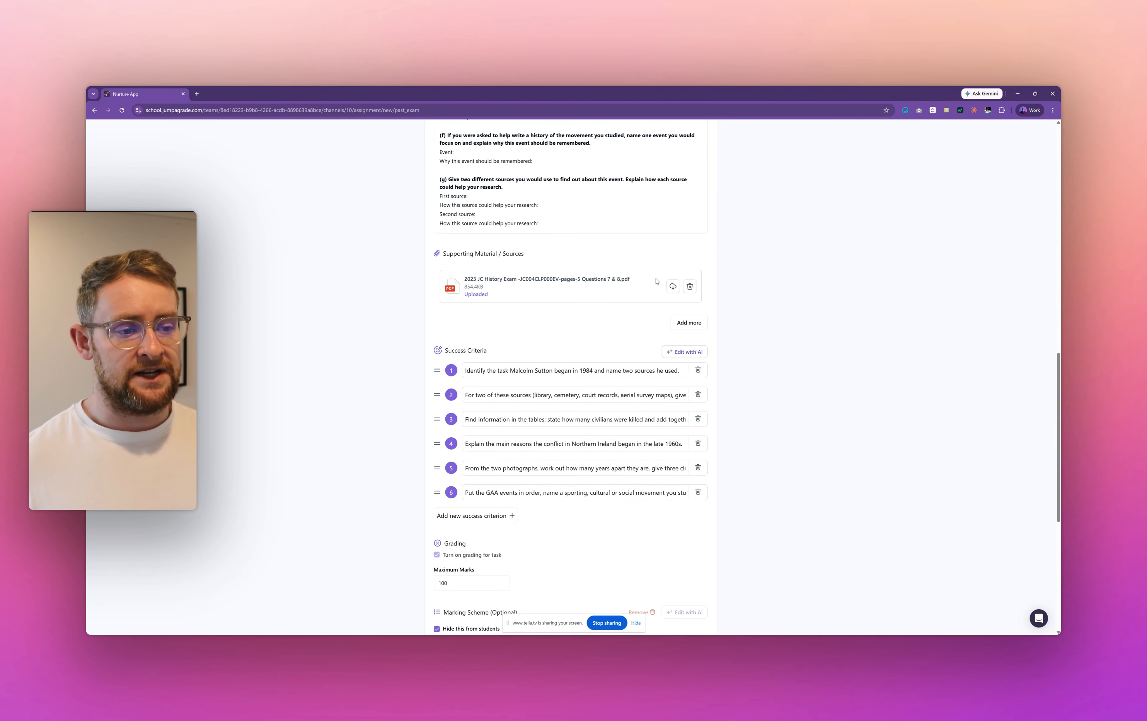
{"action": "scroll", "coordinate": [655, 281], "scroll_direction": "up", "scroll_amount": 6}
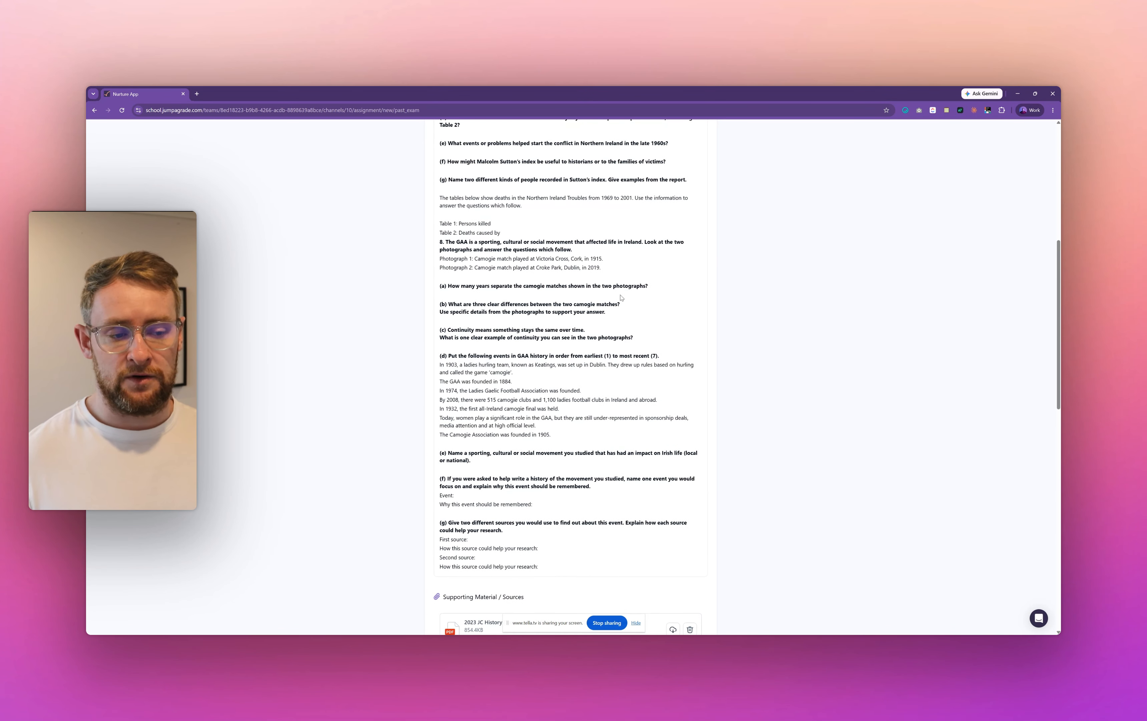
{"action": "scroll", "coordinate": [621, 297], "scroll_direction": "up", "scroll_amount": 2}
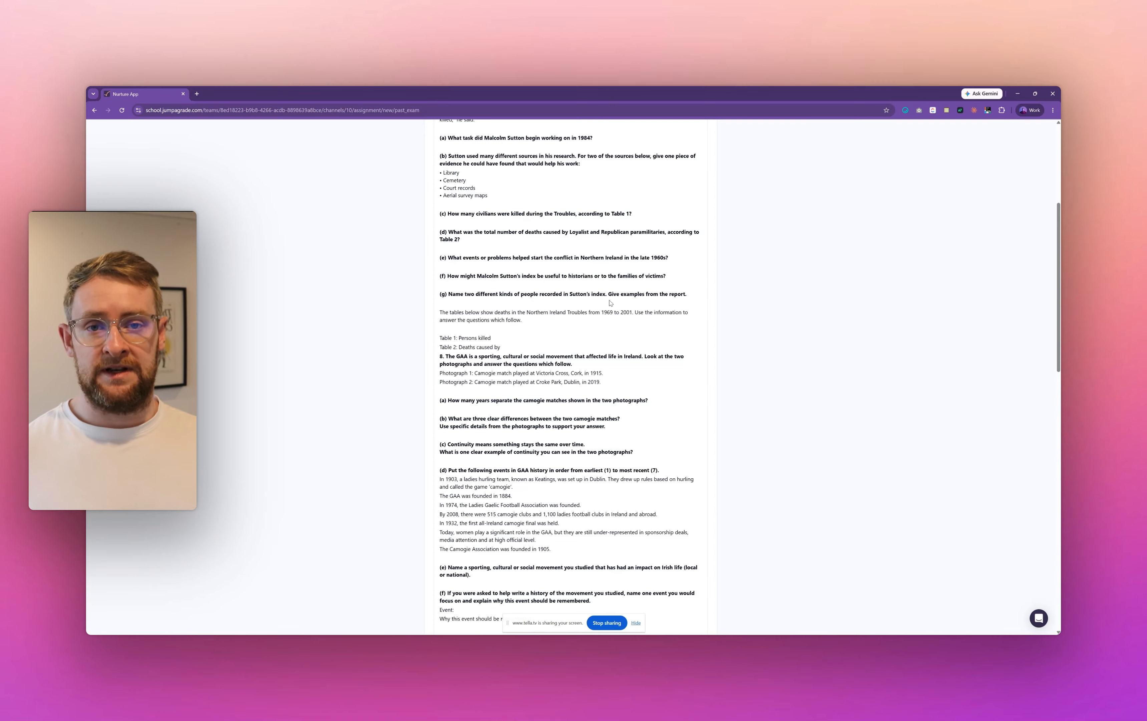
{"action": "scroll", "coordinate": [607, 301], "scroll_direction": "down", "scroll_amount": 5}
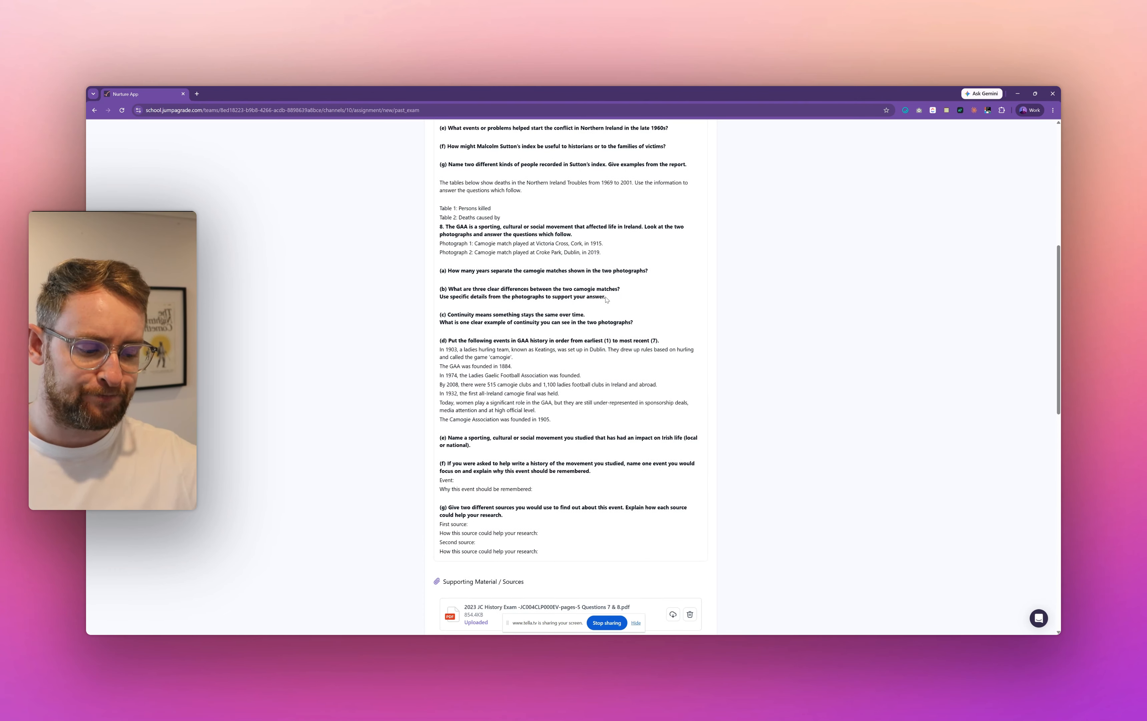
{"action": "scroll", "coordinate": [604, 305], "scroll_direction": "down", "scroll_amount": 7}
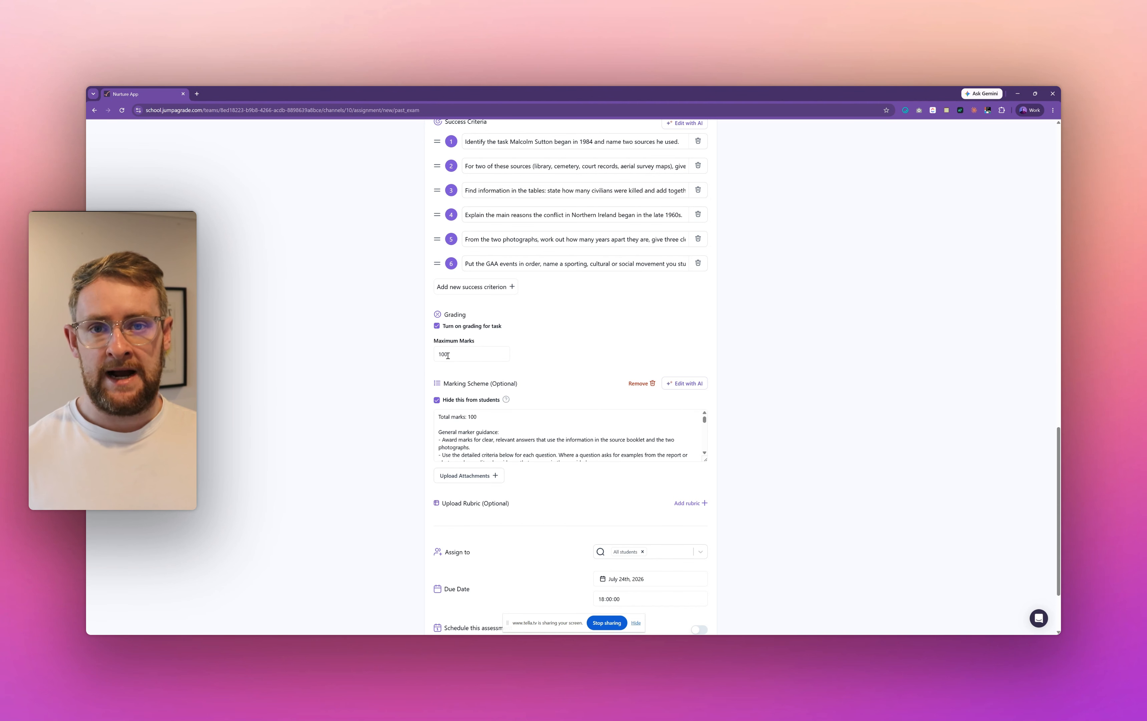
{"action": "scroll", "coordinate": [446, 359], "scroll_direction": "up", "scroll_amount": 1}
{"action": "scroll", "coordinate": [446, 359], "scroll_direction": "up", "scroll_amount": 10}
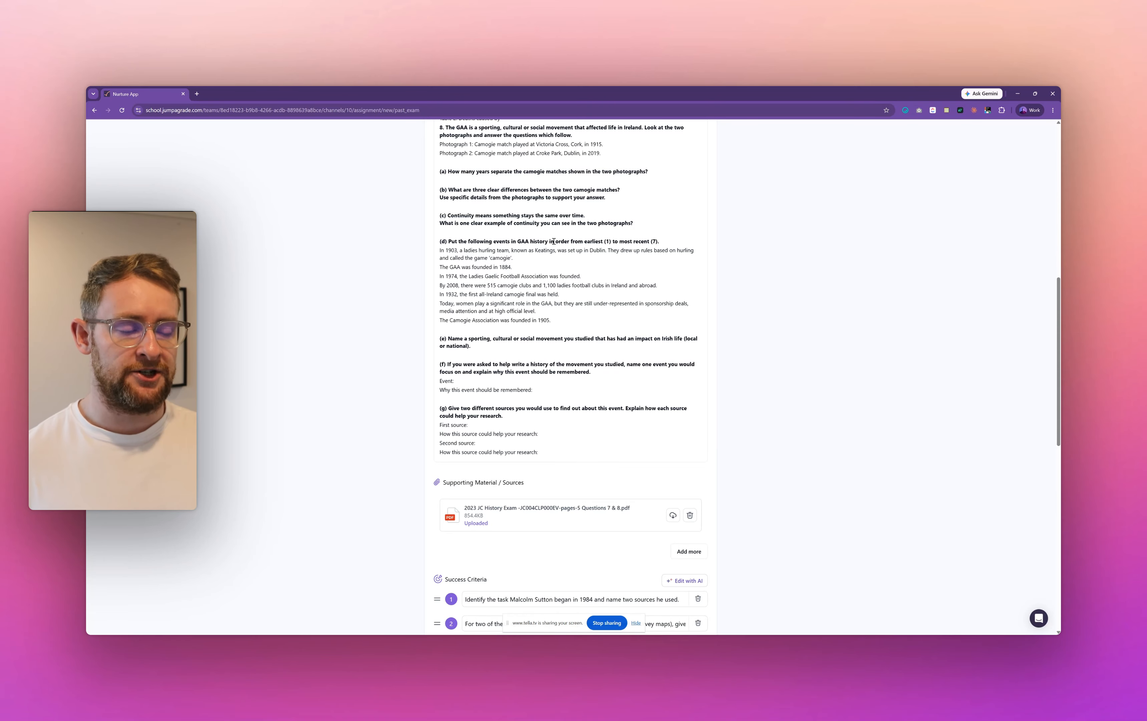
{"action": "scroll", "coordinate": [553, 248], "scroll_direction": "up", "scroll_amount": 3}
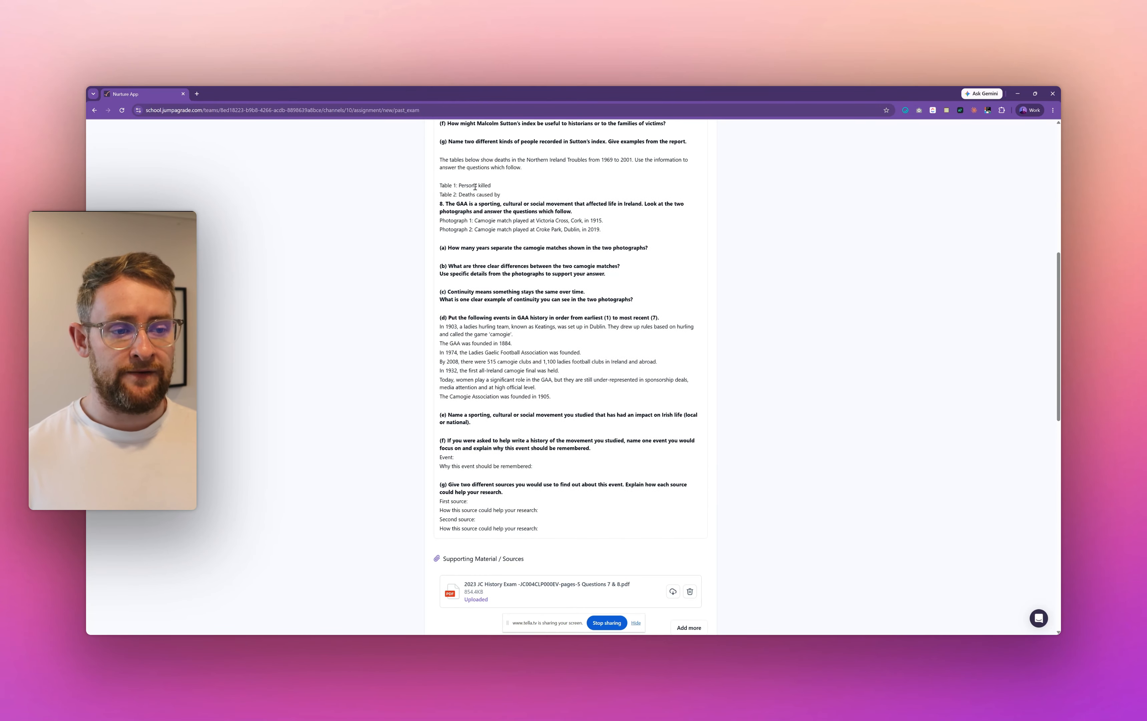
{"action": "scroll", "coordinate": [474, 187], "scroll_direction": "down", "scroll_amount": 15}
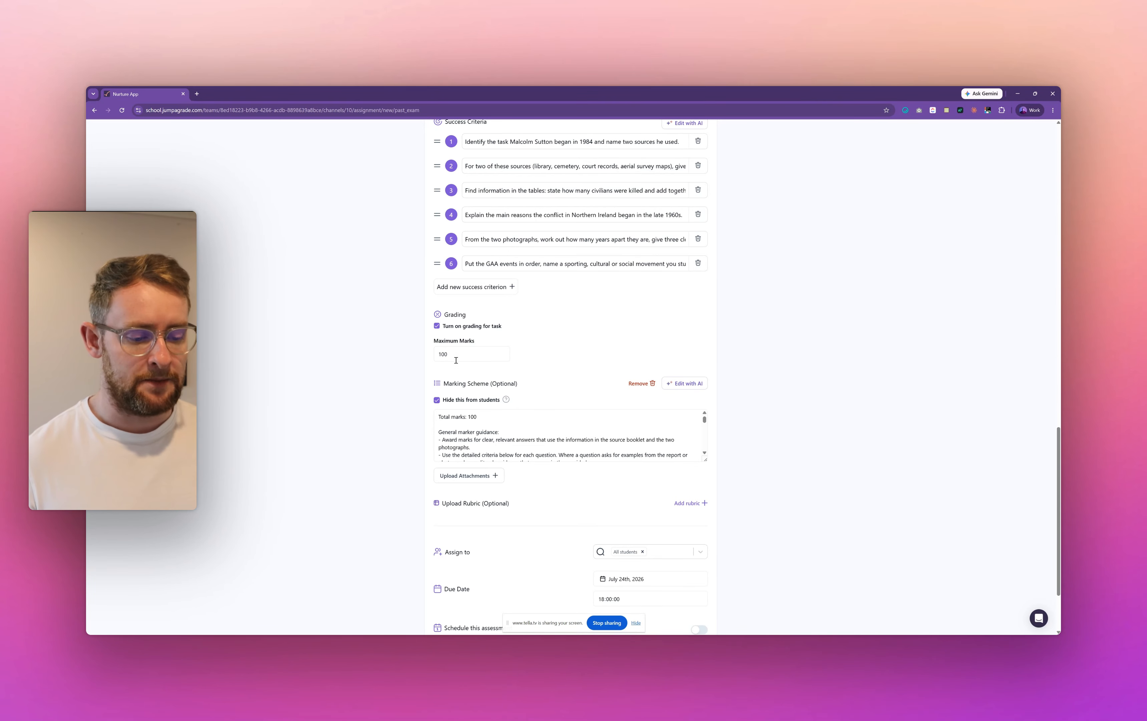
Step: Enlarge the marking scheme text box and examine the mark allocations and partial-mark bands for questions 7 and 8
{"action": "scroll", "coordinate": [659, 431], "scroll_direction": "down", "scroll_amount": 2}
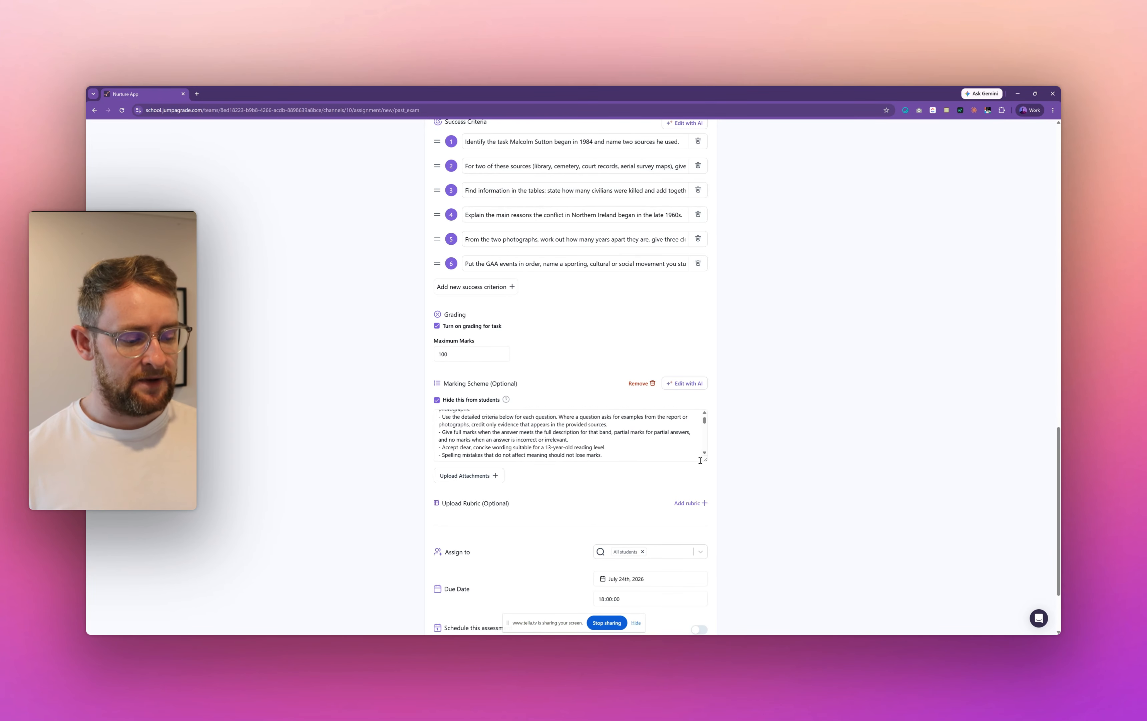
{"action": "left_click_drag", "start_coordinate": [705, 460], "coordinate": [704, 614]}
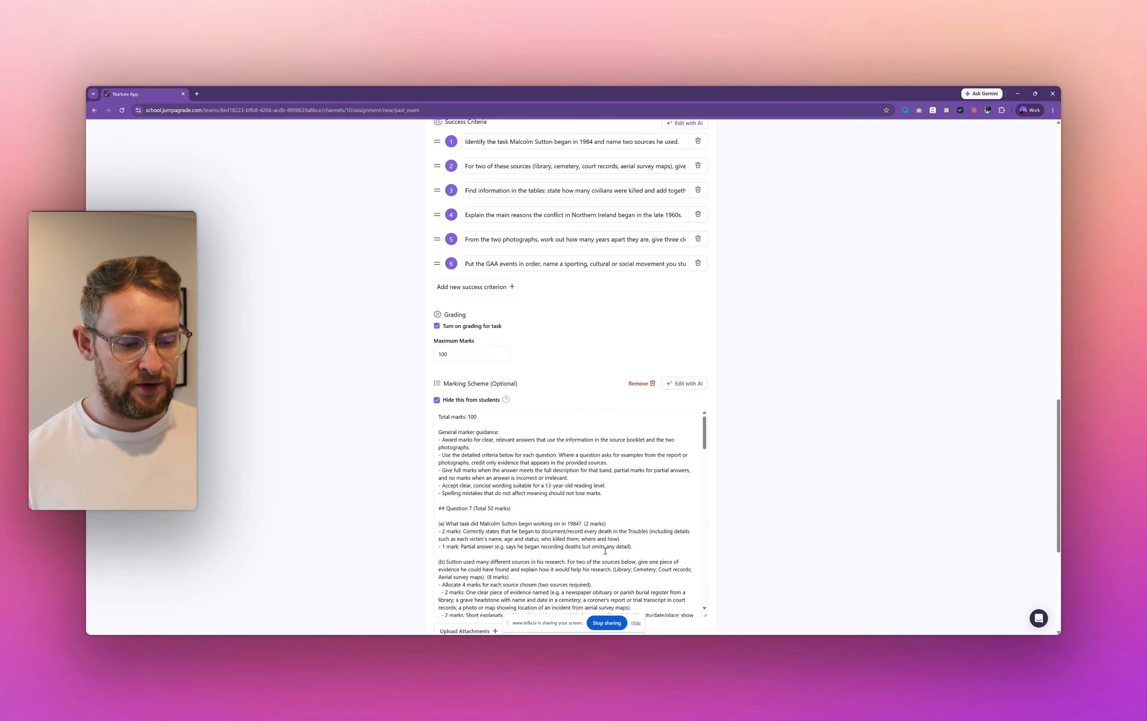
{"action": "scroll", "coordinate": [524, 510], "scroll_direction": "down", "scroll_amount": 2}
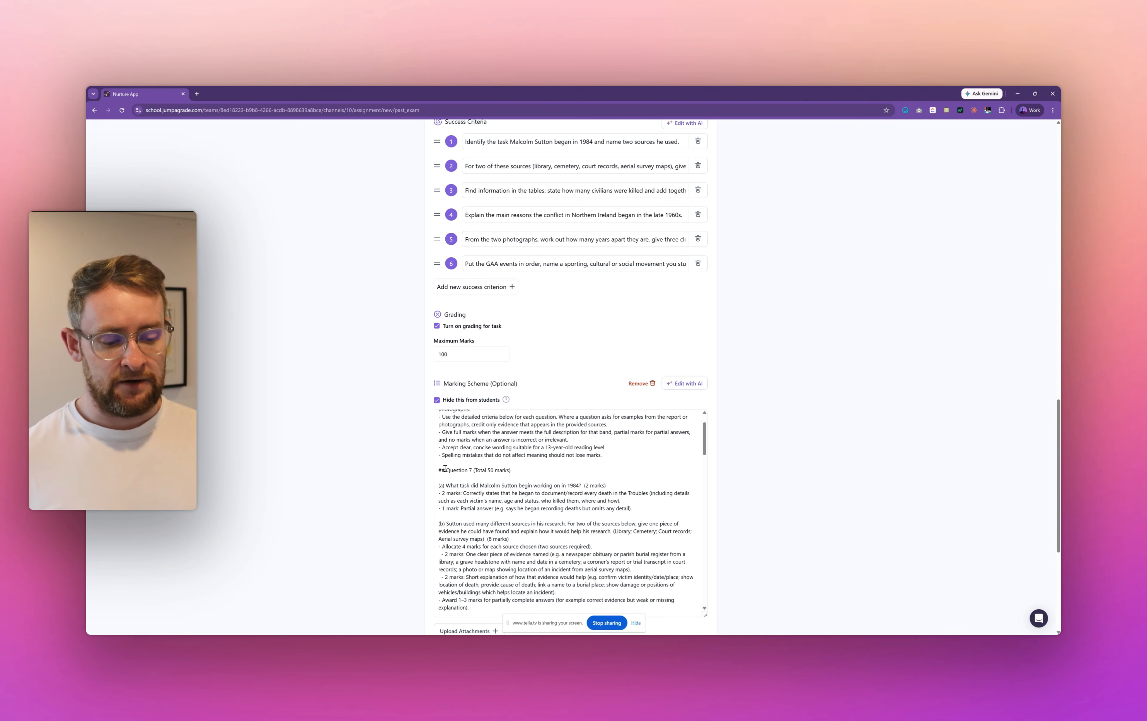
{"action": "left_click_drag", "start_coordinate": [445, 469], "coordinate": [508, 472]}
{"action": "scroll", "coordinate": [508, 471], "scroll_direction": "down", "scroll_amount": 10}
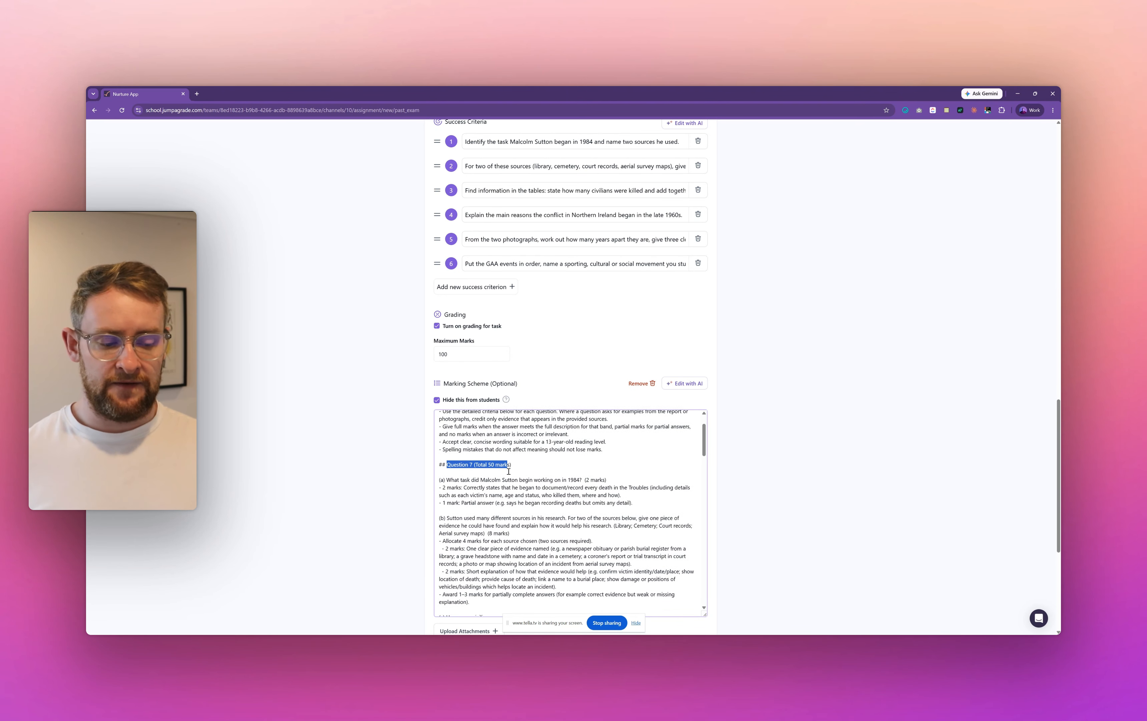
{"action": "scroll", "coordinate": [509, 474], "scroll_direction": "down", "scroll_amount": 10}
{"action": "left_click_drag", "start_coordinate": [442, 455], "coordinate": [511, 455]}
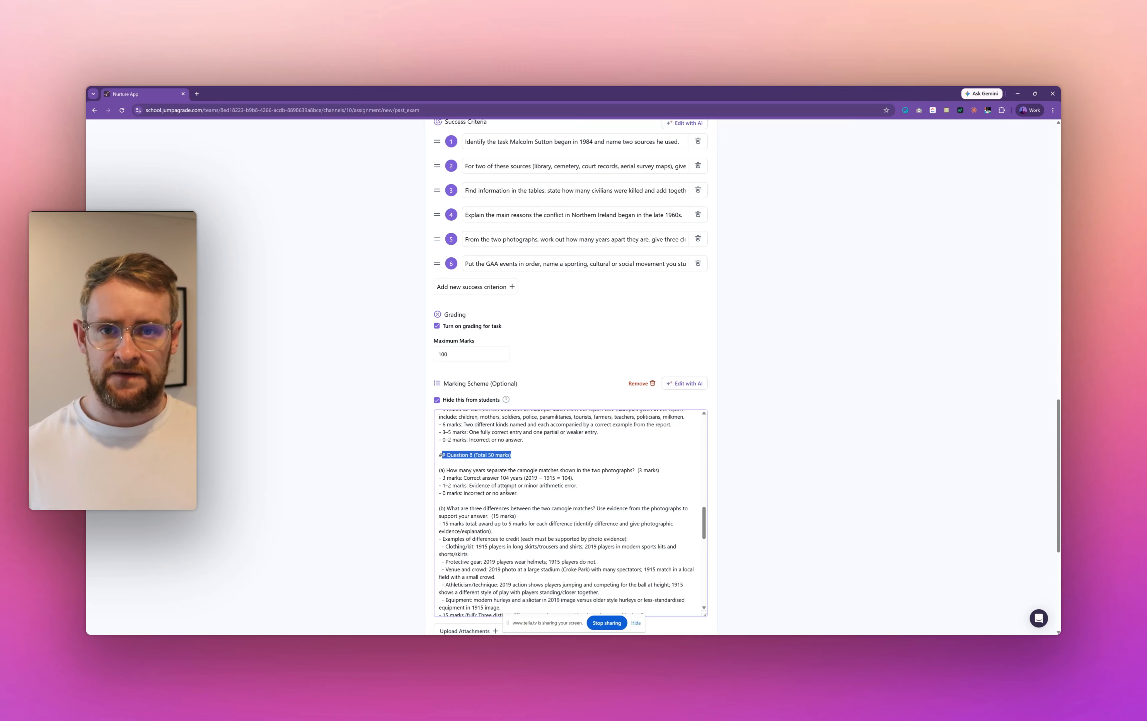
{"action": "scroll", "coordinate": [510, 493], "scroll_direction": "down", "scroll_amount": 3}
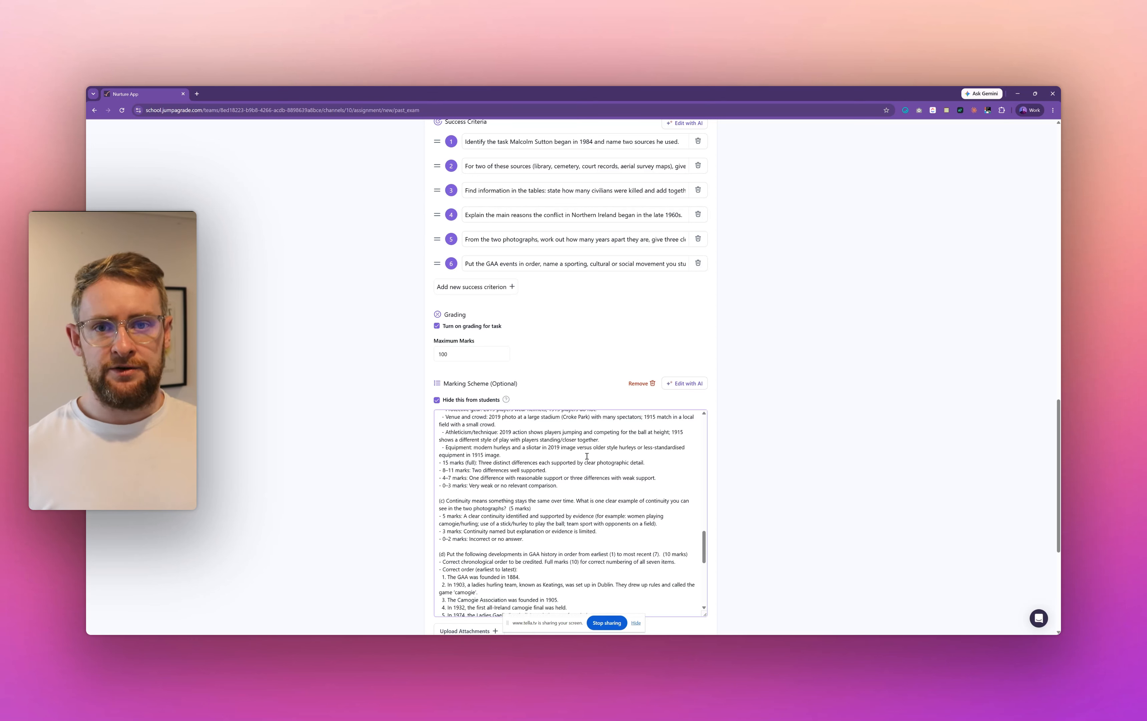
Step: Ask the AI to refine the marking scheme with "I dont want partial marks per question", requesting a simpler marking scheme
{"action": "left_click", "coordinate": [676, 385]}
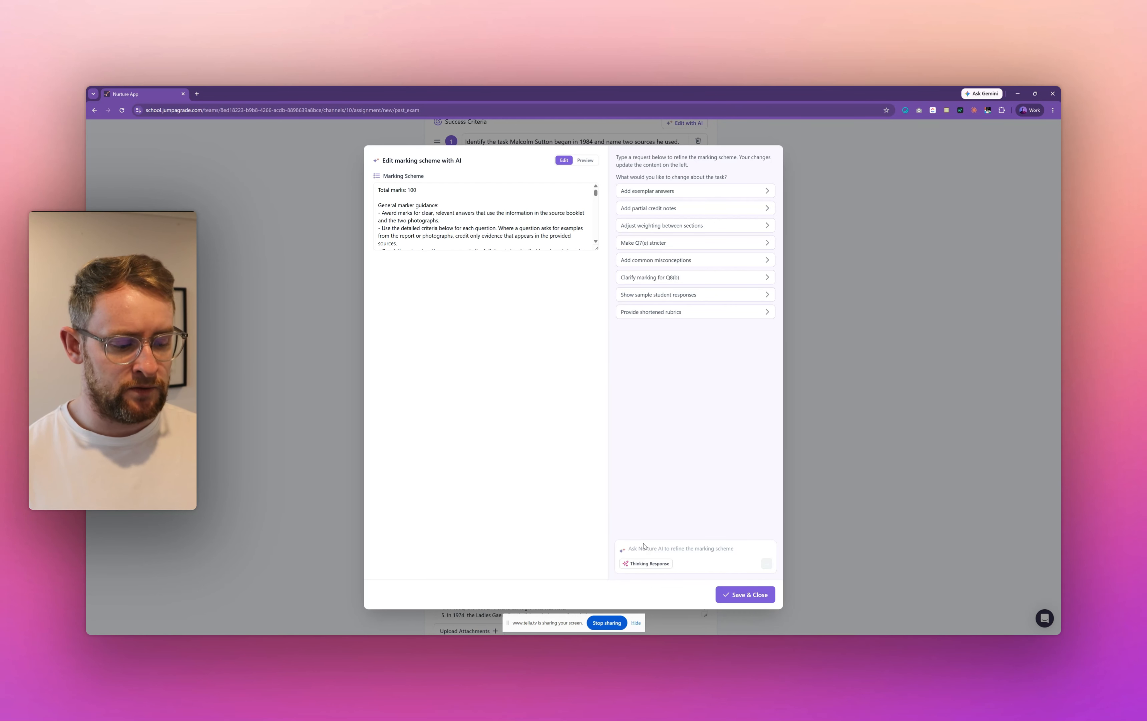
{"action": "type", "text": "I don"}
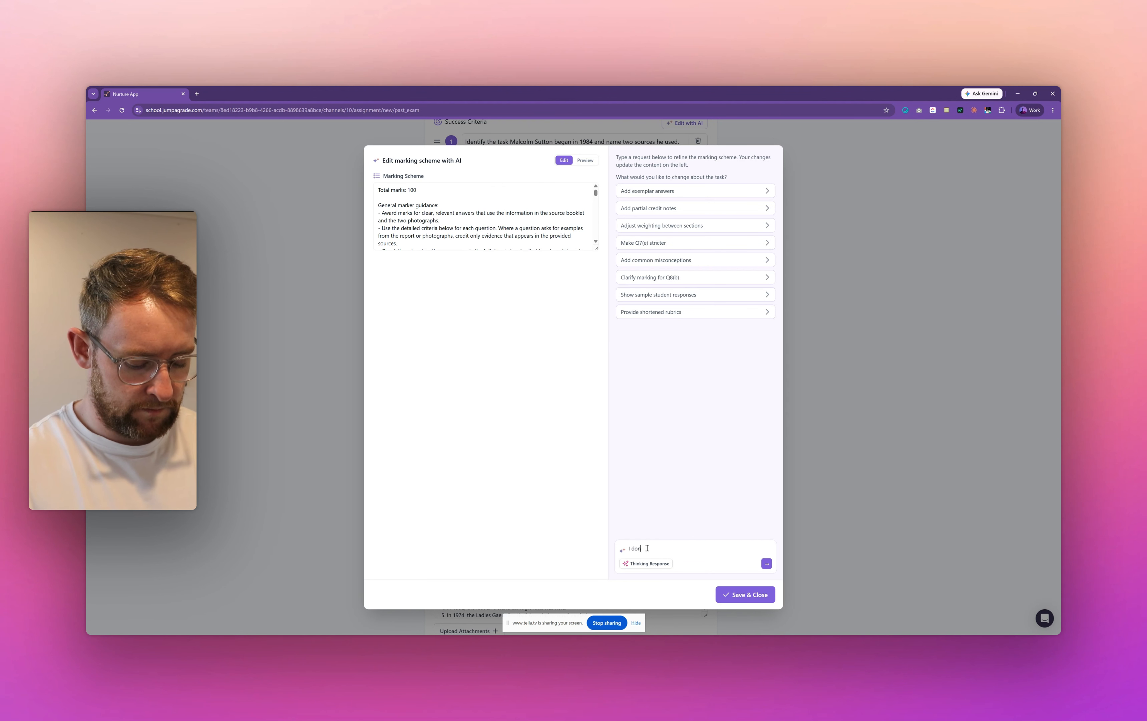
{"action": "type", "text": "t want par"}
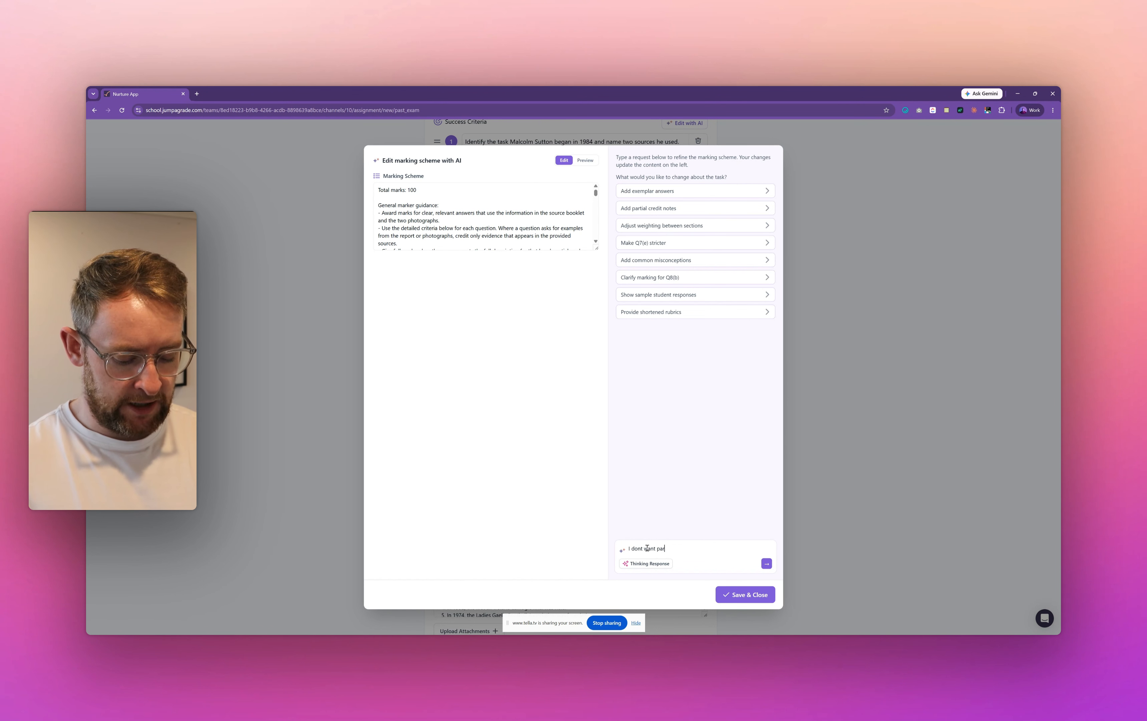
{"action": "type", "text": "tial marks per"}
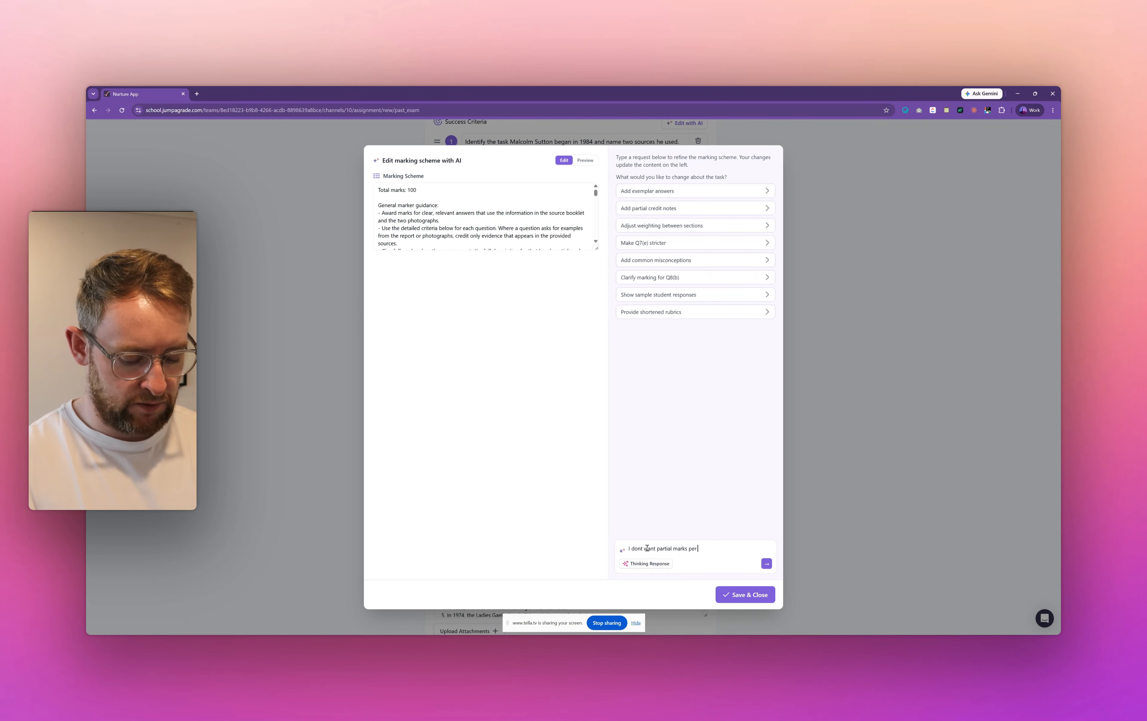
{"action": "type", "text": " question, "}
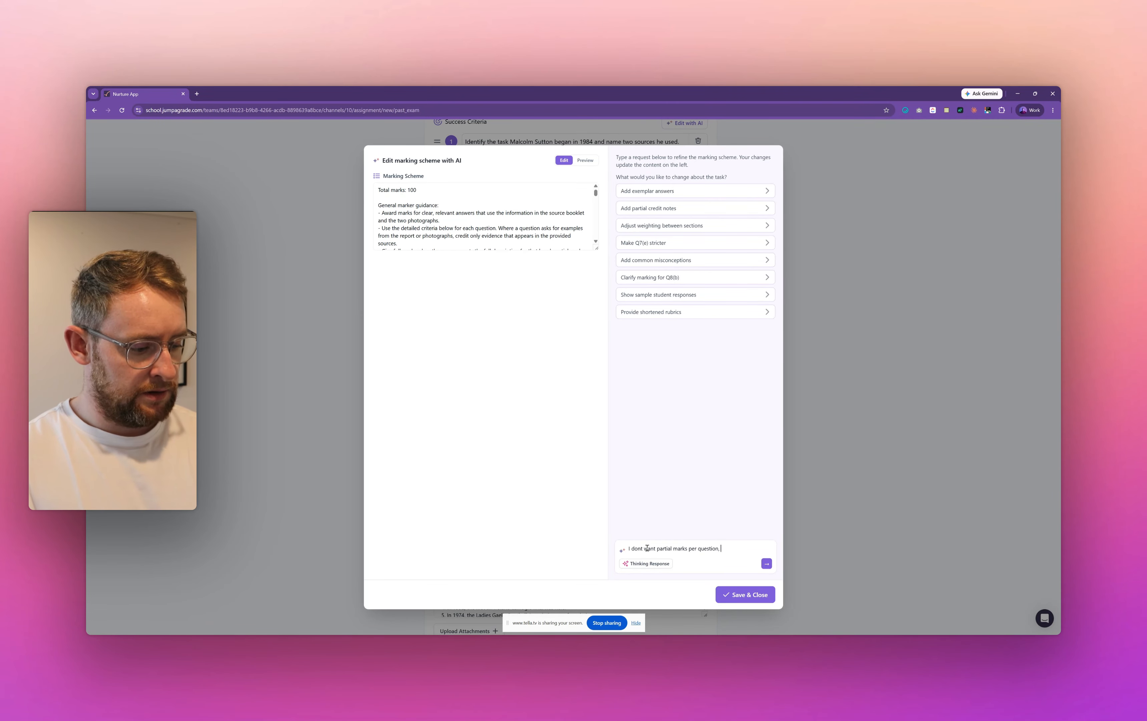
{"action": "type", "text": "this should be a s"}
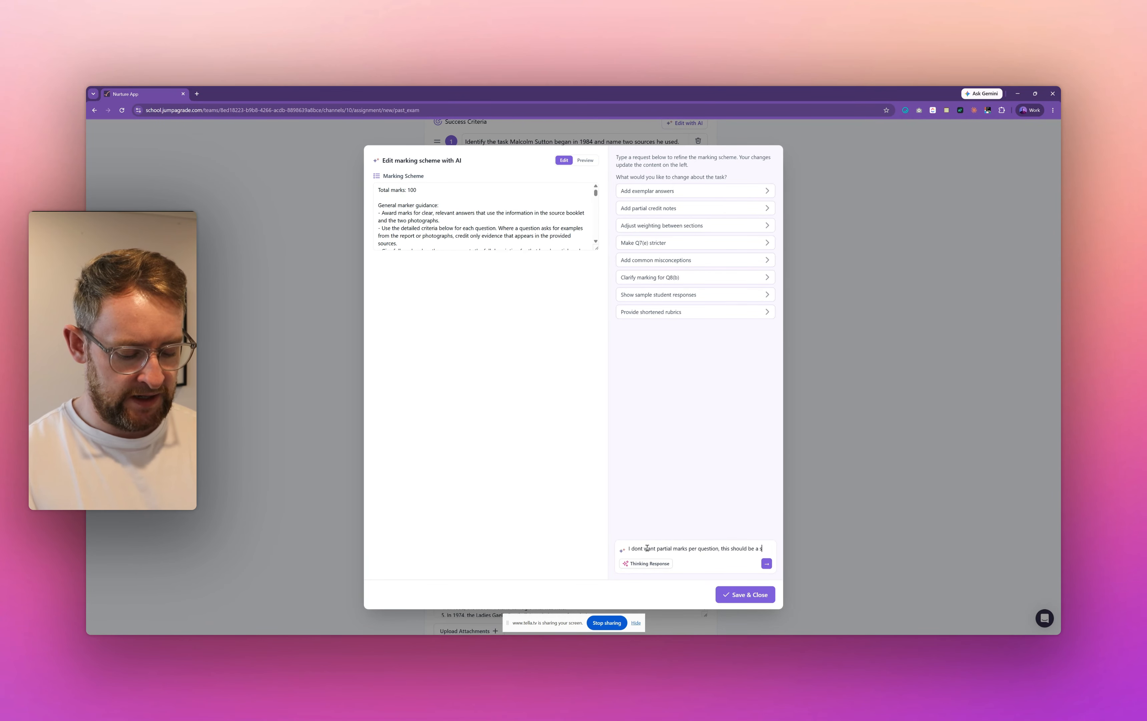
{"action": "type", "text": "implet marking scheme"}
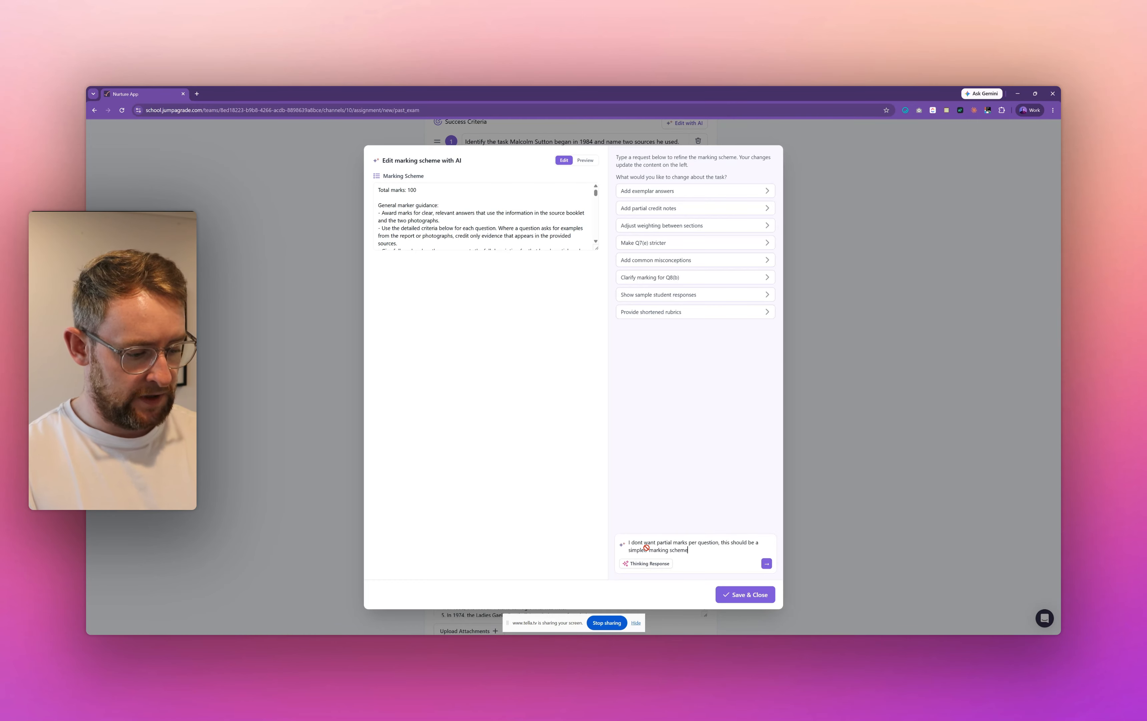
{"action": "key", "text": "Return"}
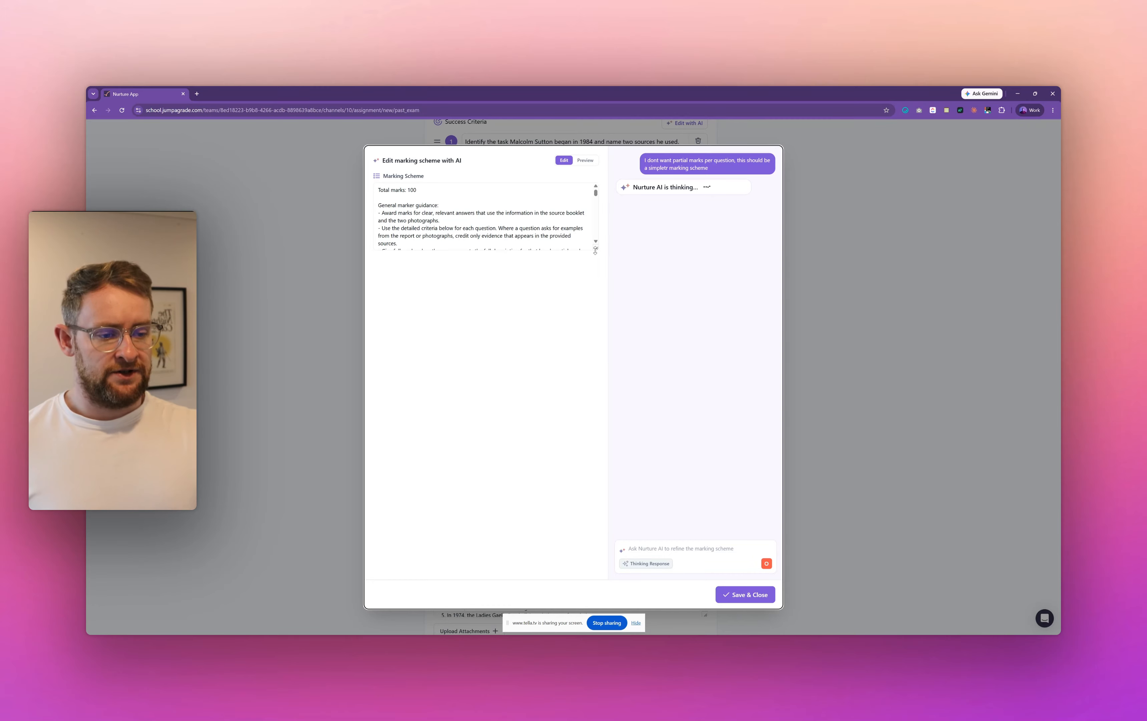
Step: Enlarge the AI editor's marking scheme text, review the revised scheme through to the final marker checks, and save it
{"action": "left_click_drag", "start_coordinate": [595, 253], "coordinate": [596, 551]}
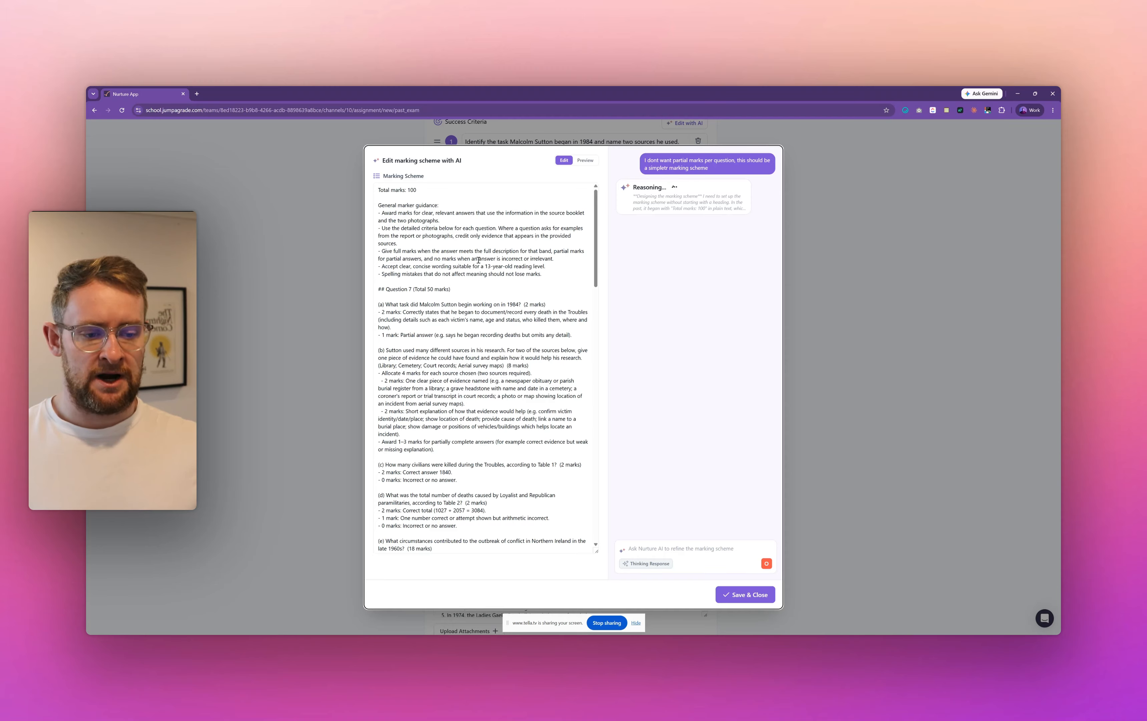
{"action": "left_click_drag", "start_coordinate": [549, 274], "coordinate": [454, 259]}
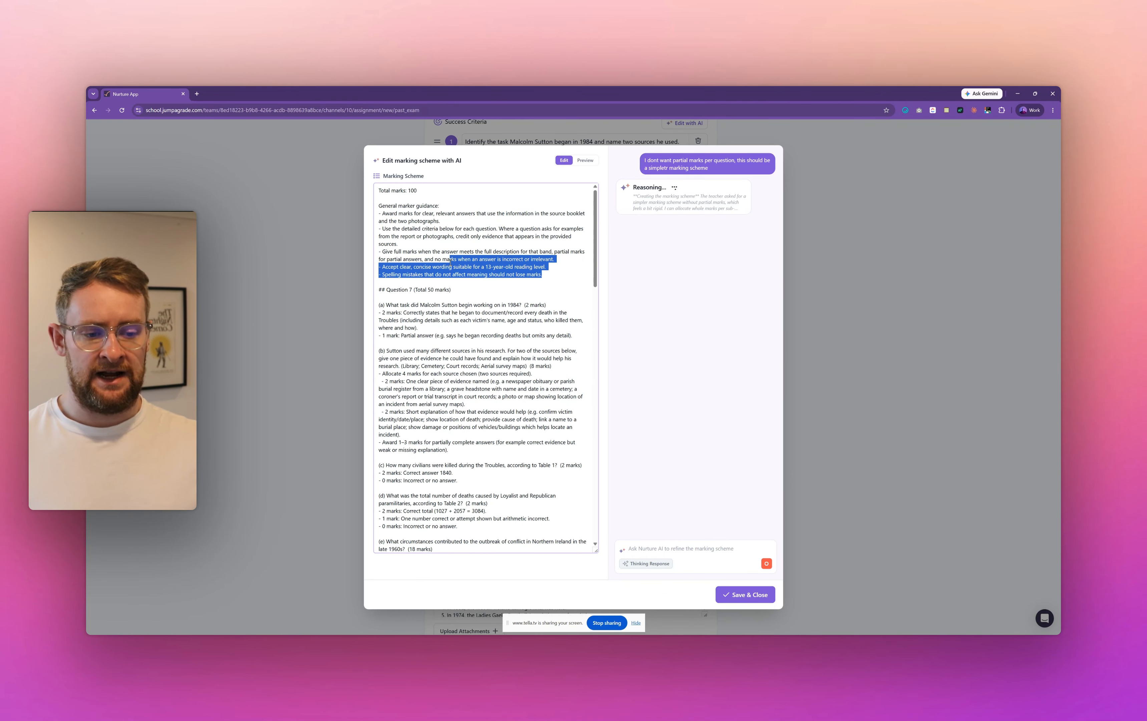
{"action": "left_click", "coordinate": [454, 259]}
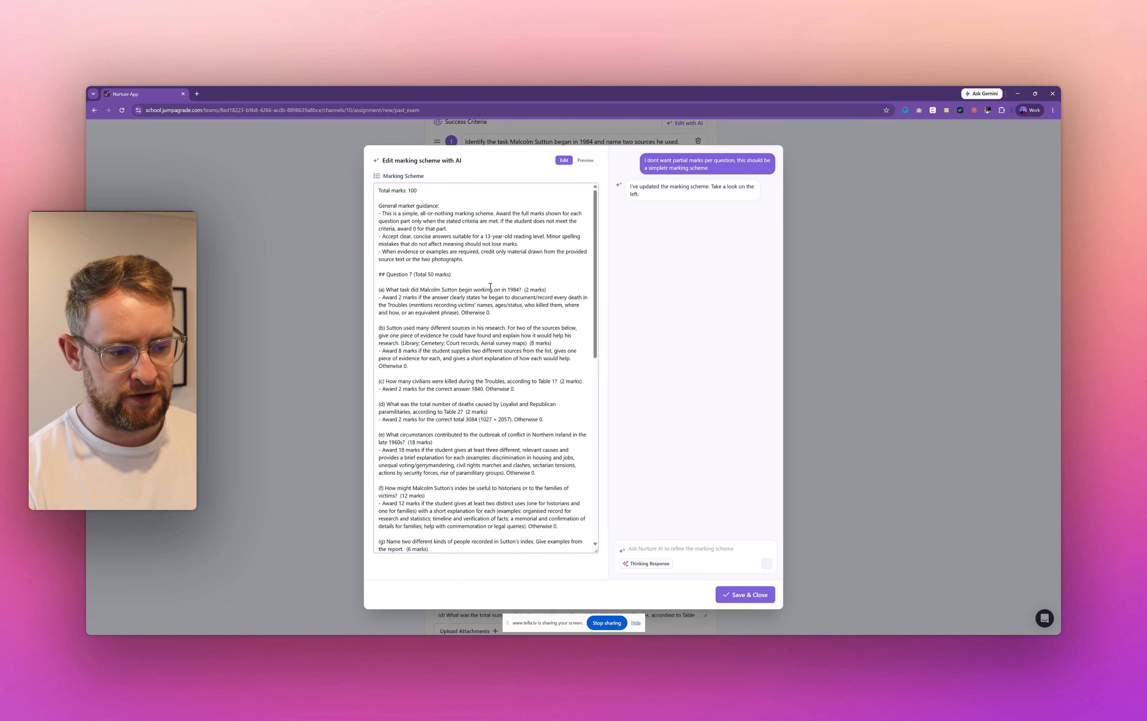
{"action": "scroll", "coordinate": [512, 294], "scroll_direction": "down", "scroll_amount": 15}
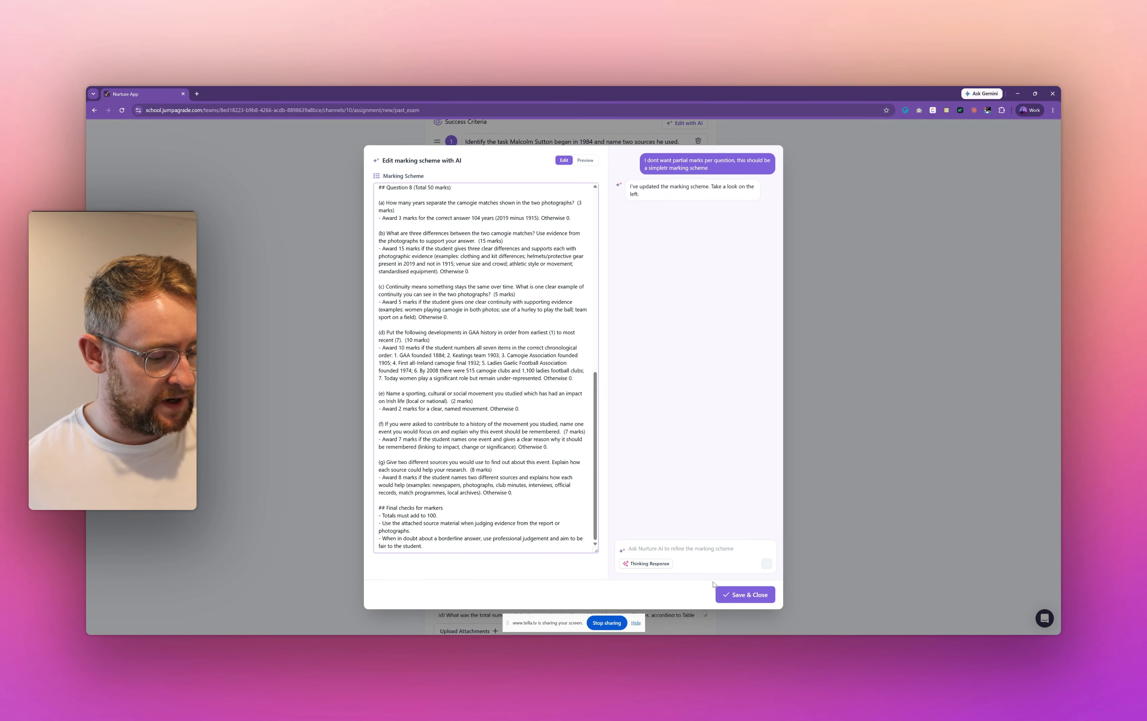
{"action": "left_click", "coordinate": [742, 594]}
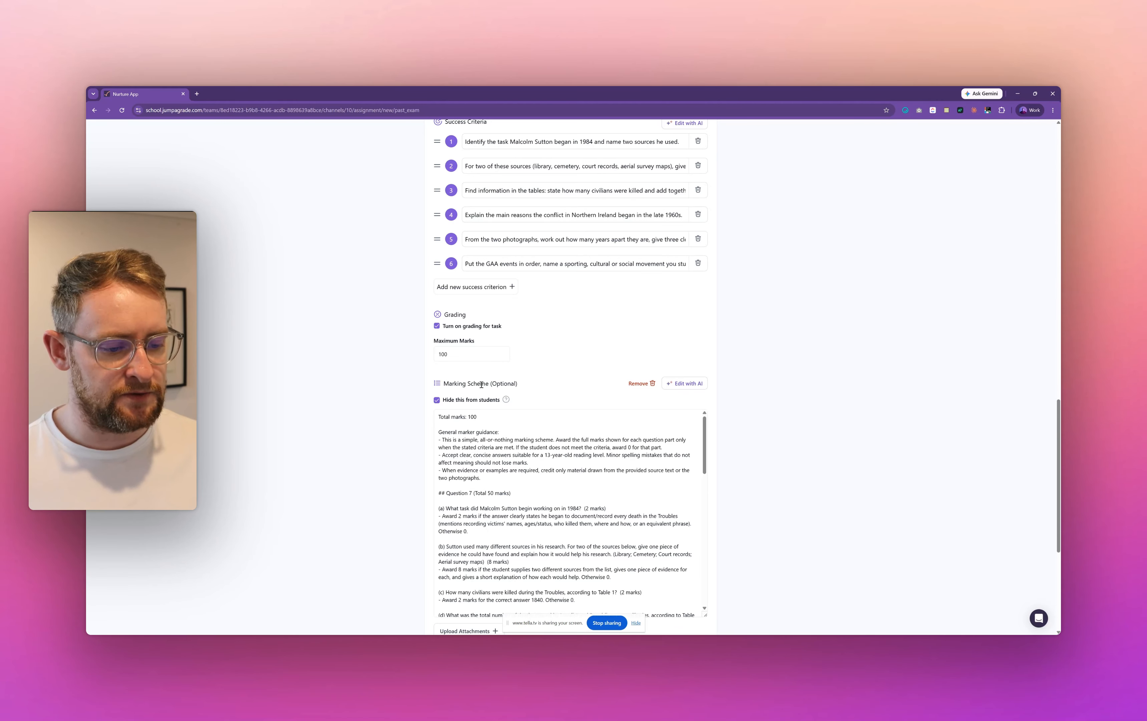
Step: Review the complete task, from the marking scheme, success criteria and task questions to the assignment, due date and publishing options
{"action": "scroll", "coordinate": [516, 377], "scroll_direction": "down", "scroll_amount": 3}
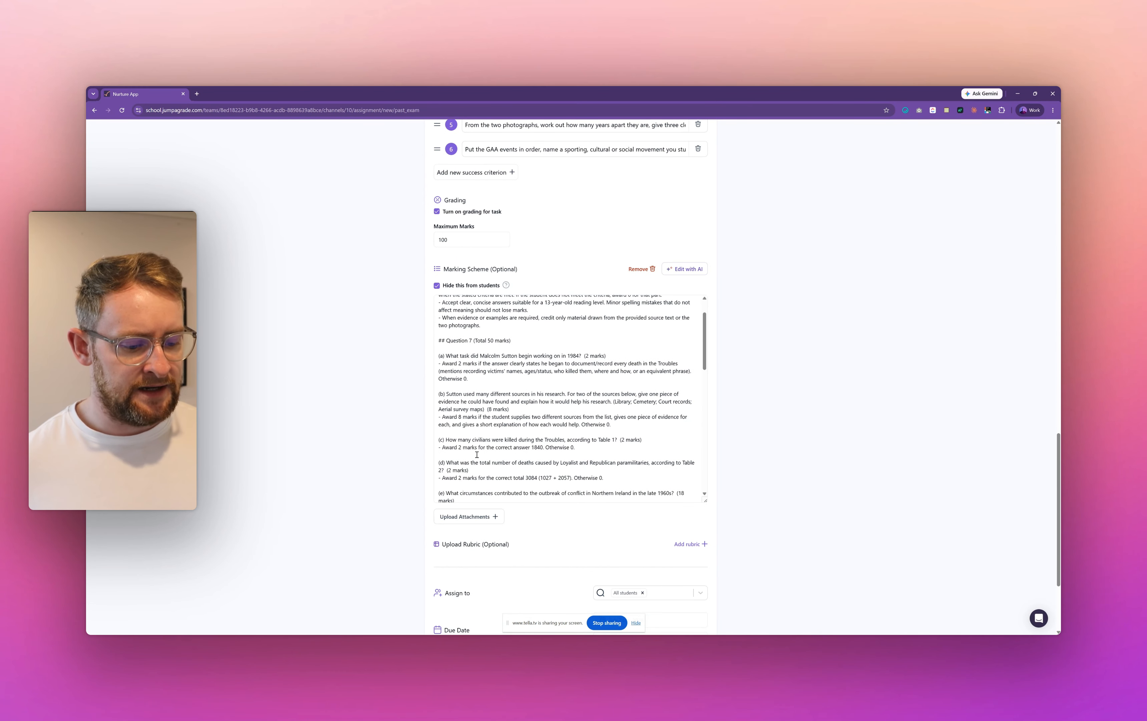
{"action": "scroll", "coordinate": [476, 454], "scroll_direction": "down", "scroll_amount": 5}
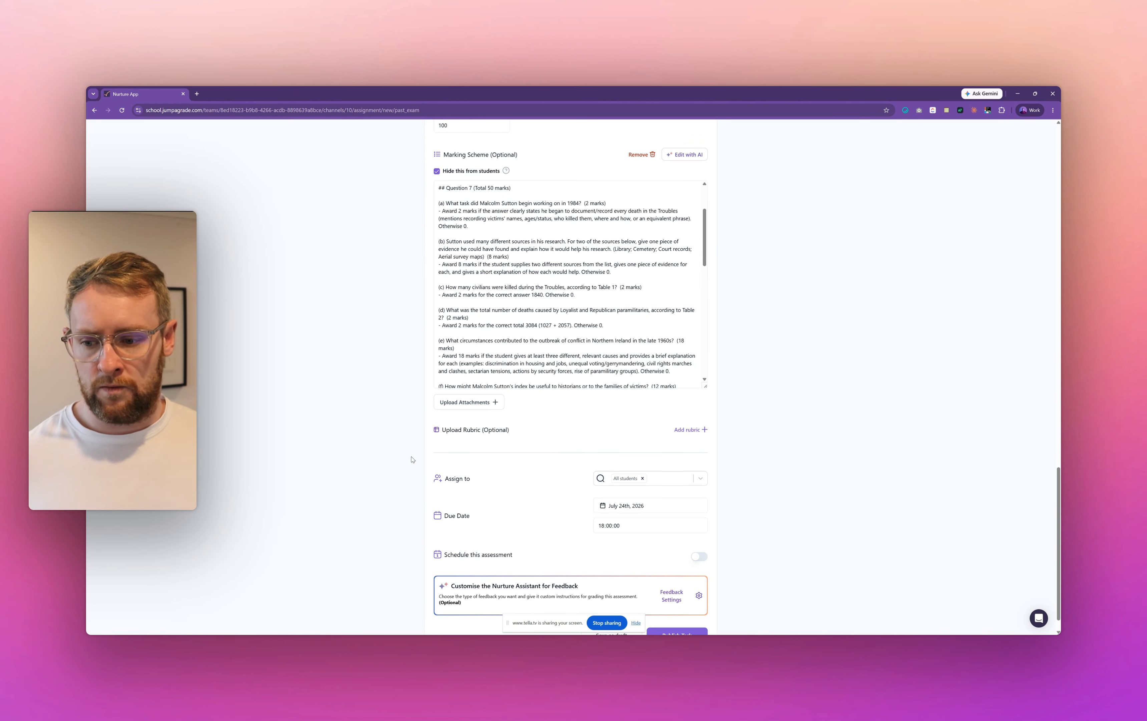
{"action": "scroll", "coordinate": [487, 406], "scroll_direction": "up", "scroll_amount": 7}
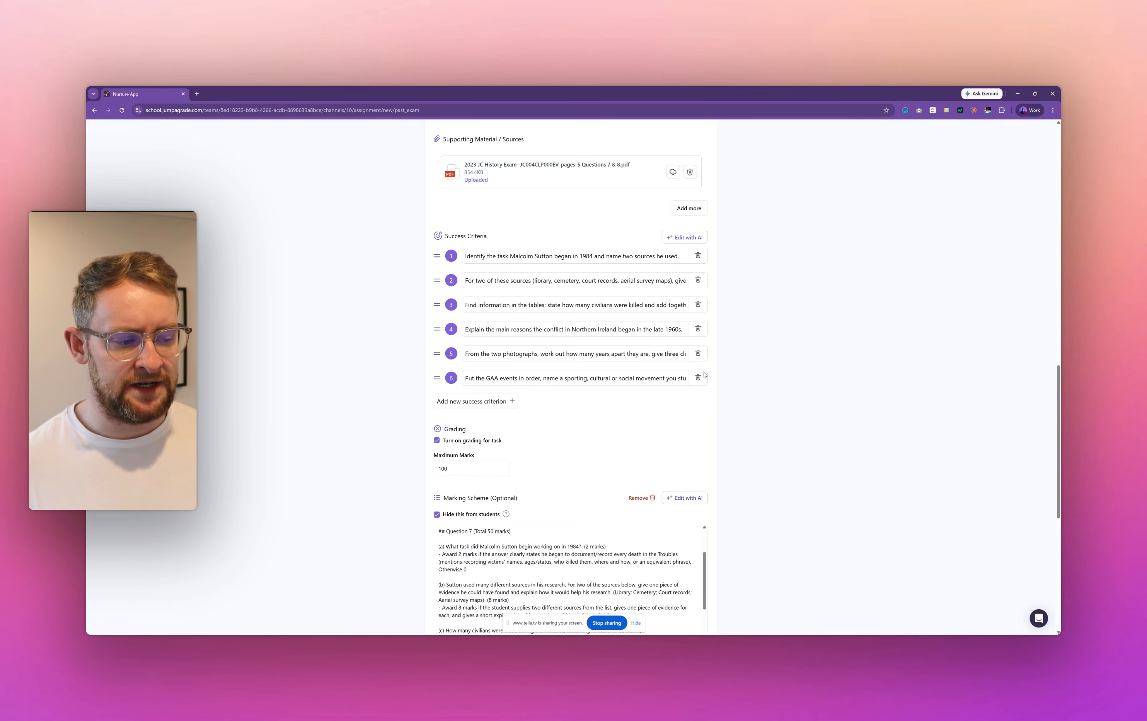
{"action": "scroll", "coordinate": [704, 375], "scroll_direction": "up", "scroll_amount": 6}
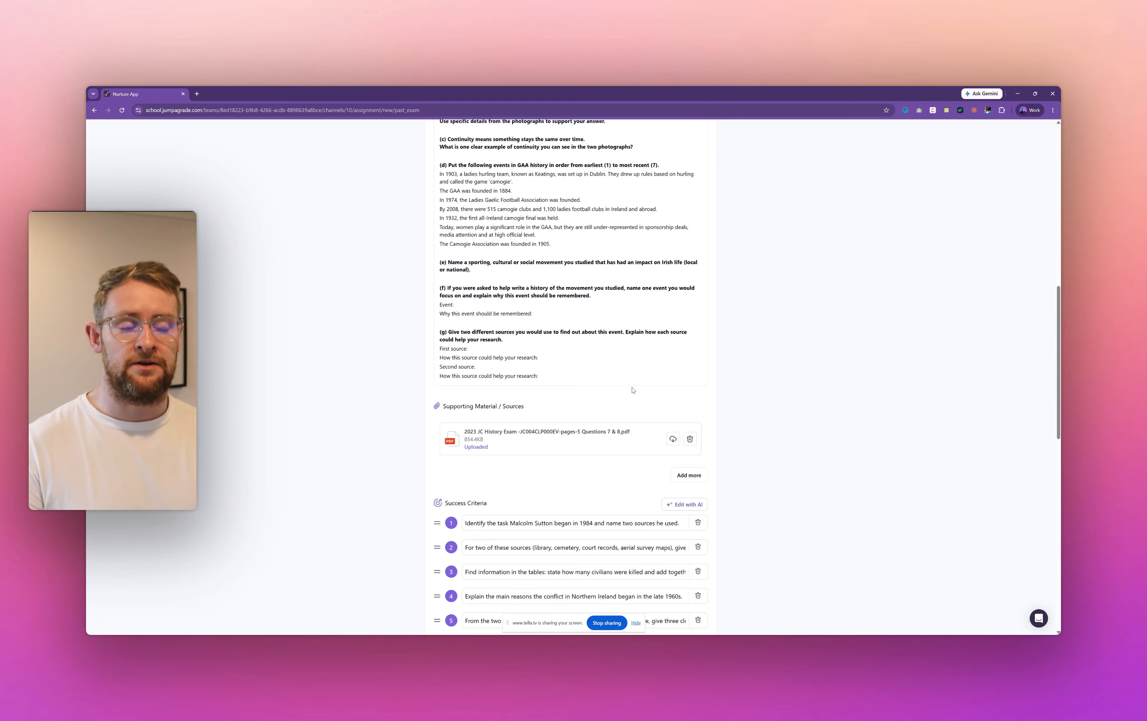
{"action": "scroll", "coordinate": [633, 390], "scroll_direction": "up", "scroll_amount": 7}
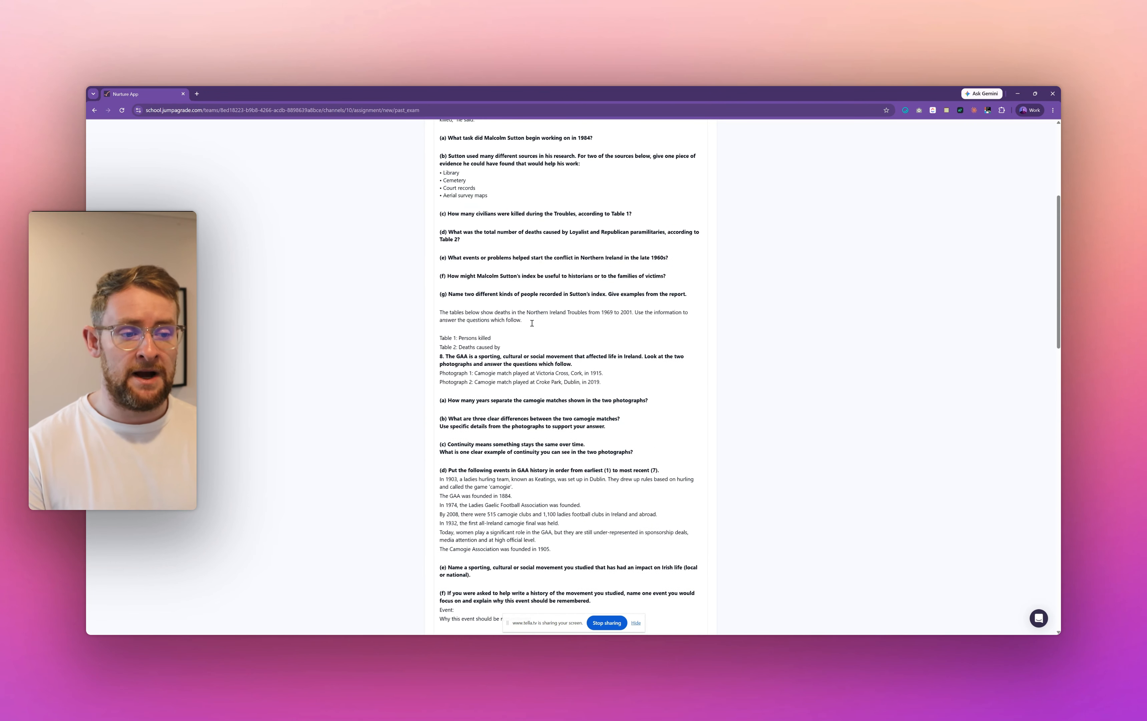
{"action": "scroll", "coordinate": [533, 324], "scroll_direction": "up", "scroll_amount": 5}
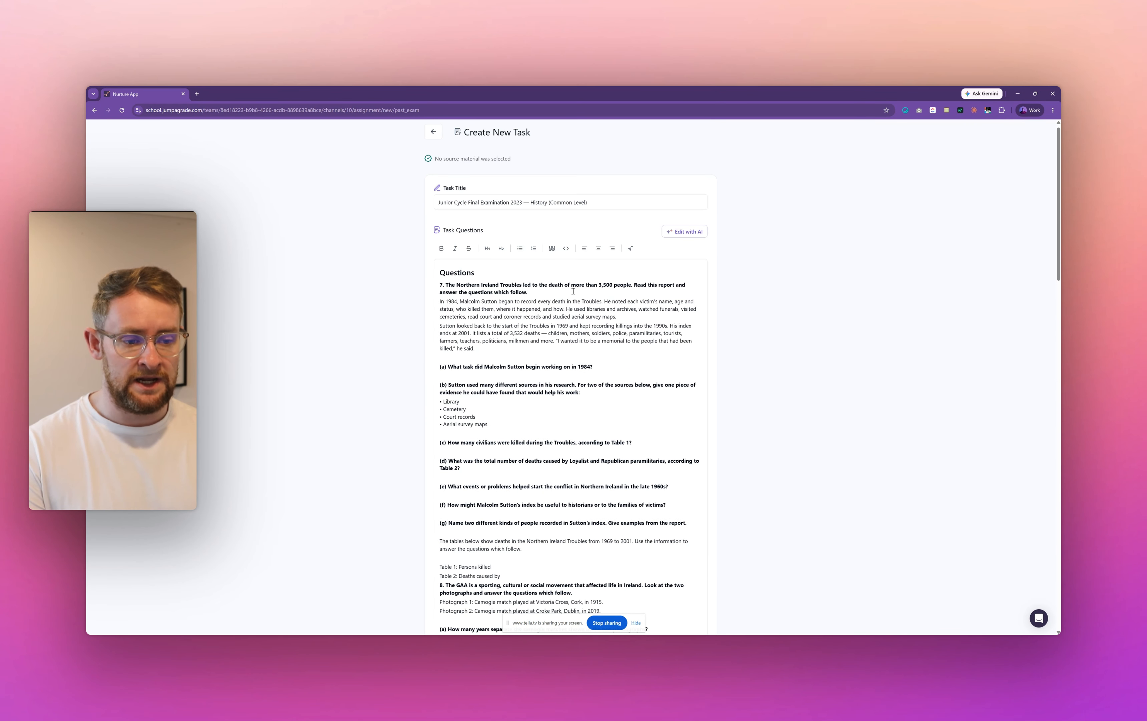
{"action": "scroll", "coordinate": [497, 342], "scroll_direction": "down", "scroll_amount": 4}
{"action": "scroll", "coordinate": [498, 342], "scroll_direction": "down", "scroll_amount": 20}
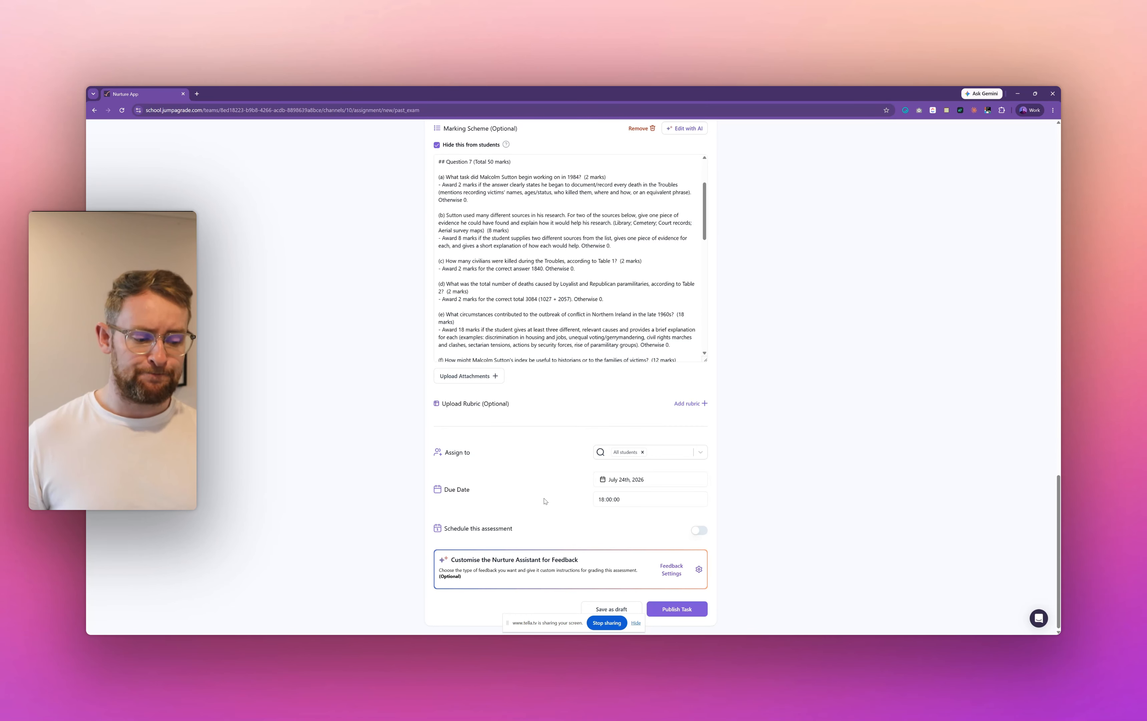